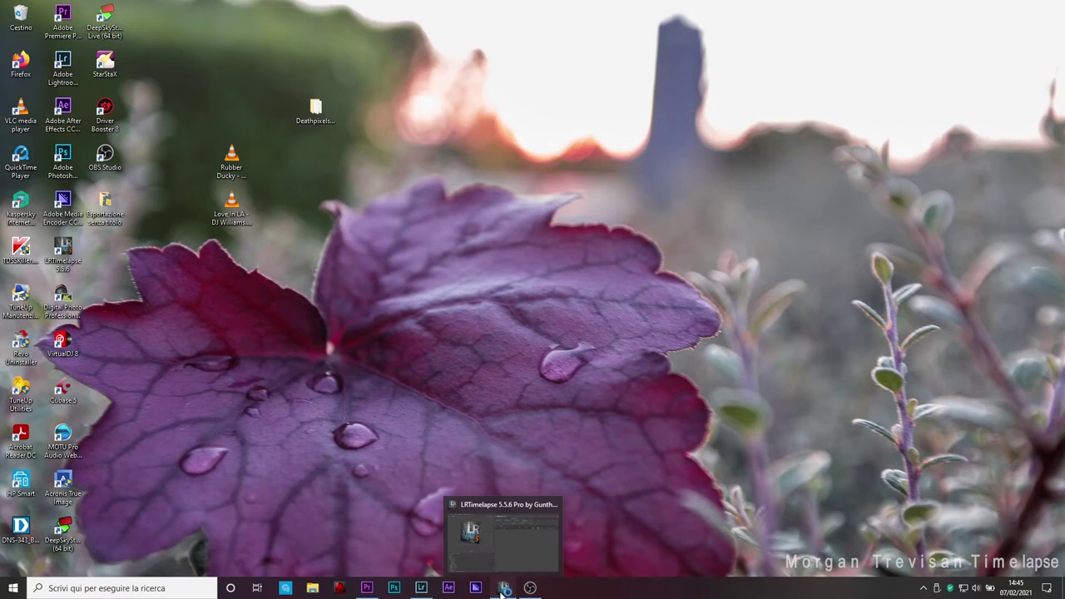
# - Restore the LRTimelapse window from its taskbar thumbnail
pyautogui.click(503, 589)
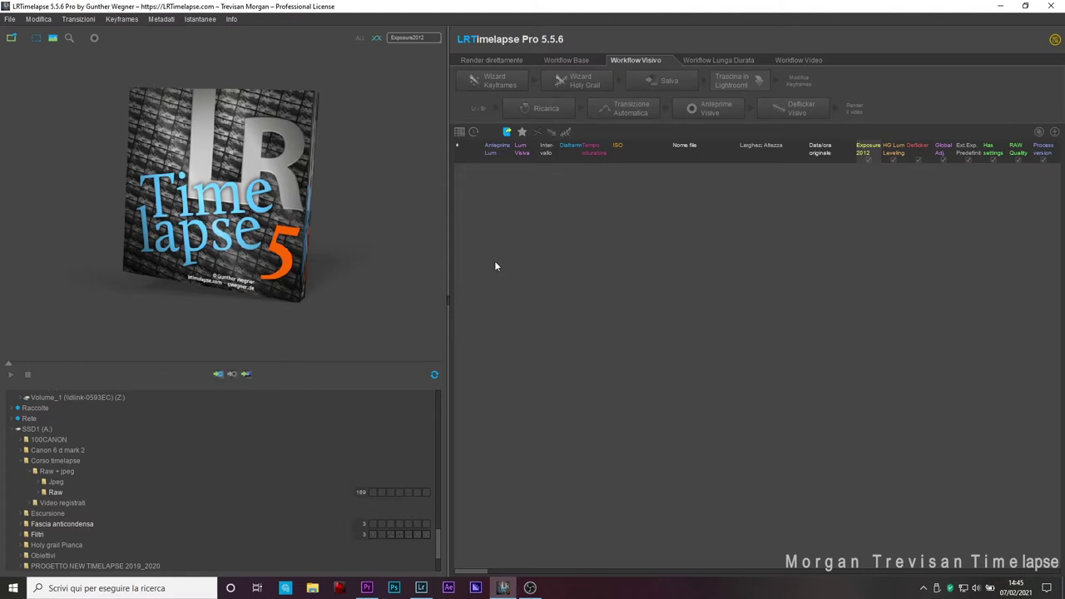
pyautogui.click(421, 588)
# - Load the Raw folder under Corso timelapse > Raw + jpeg into LRTimelapse
pyautogui.click(56, 493)
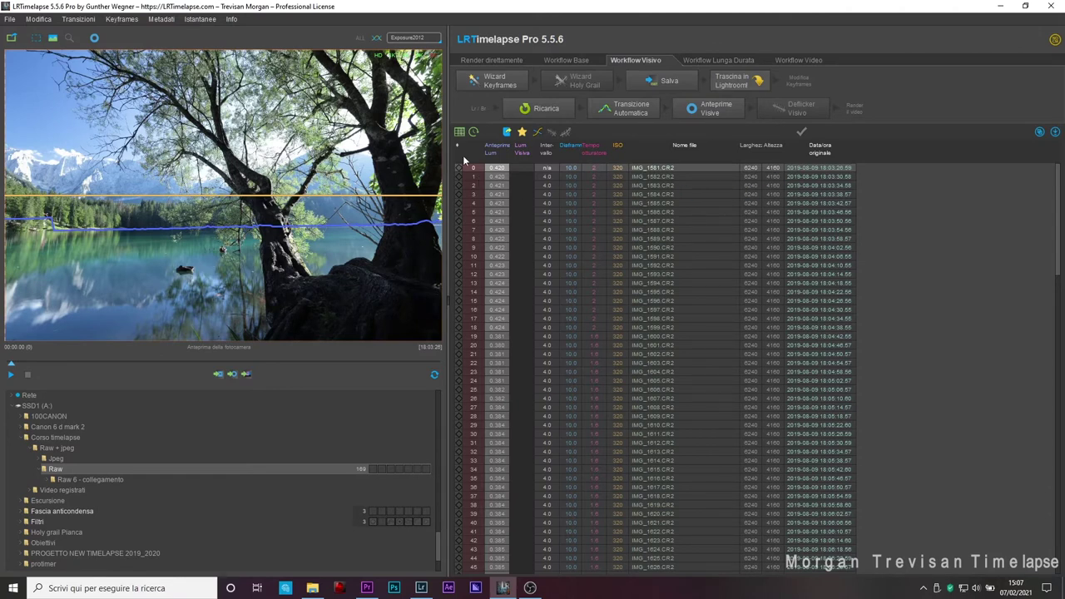
# - Open Wizard Keyframes to reveal the Numero di Keyframes slider
pyautogui.click(492, 81)
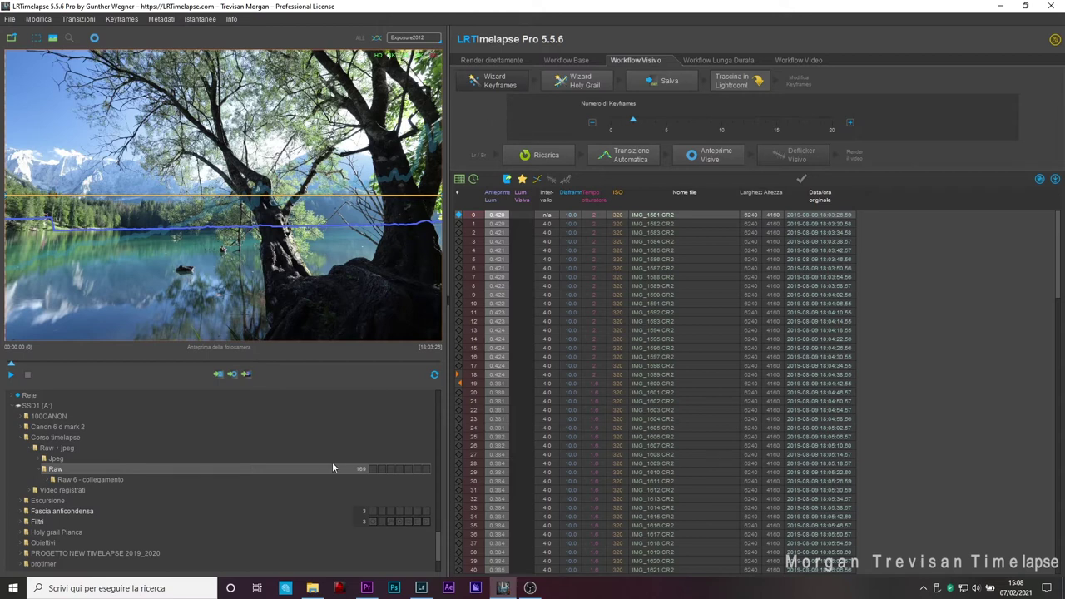
# - Set Numero di Keyframes to 5, then scrub the preview through frames 18–21
pyautogui.click(694, 126)
pyautogui.moveTo(632, 120); pyautogui.dragTo(665, 124)
pyautogui.moveTo(13, 364)
pyautogui.mouseDown()
pyautogui.moveTo(66, 363)
pyautogui.moveTo(54, 352)
pyautogui.moveTo(70, 347)
pyautogui.moveTo(59, 348)
pyautogui.mouseUp()
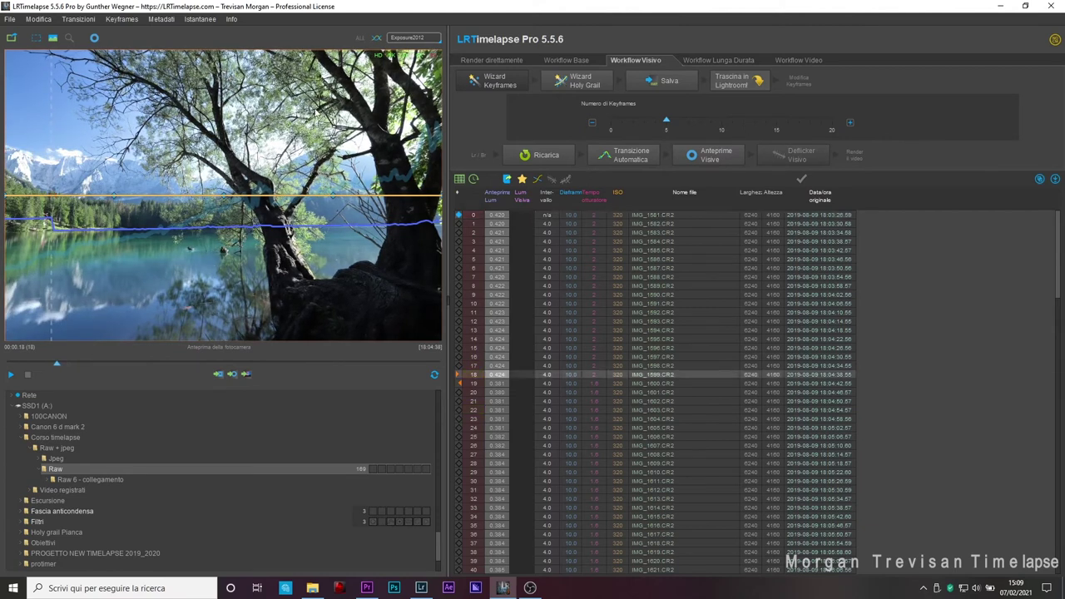
pyautogui.click(55, 359)
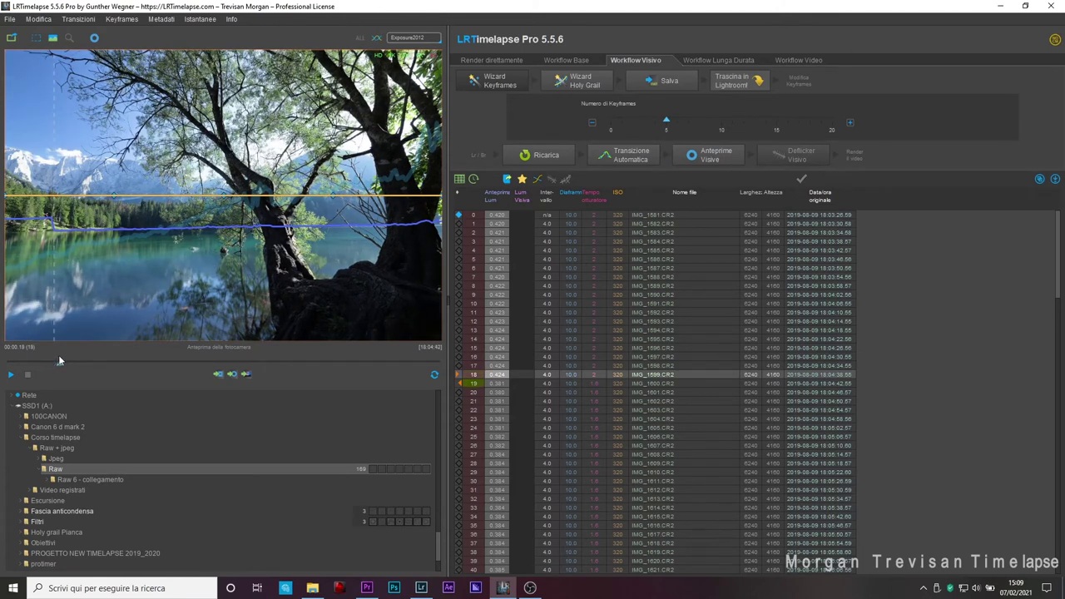
pyautogui.click(57, 357)
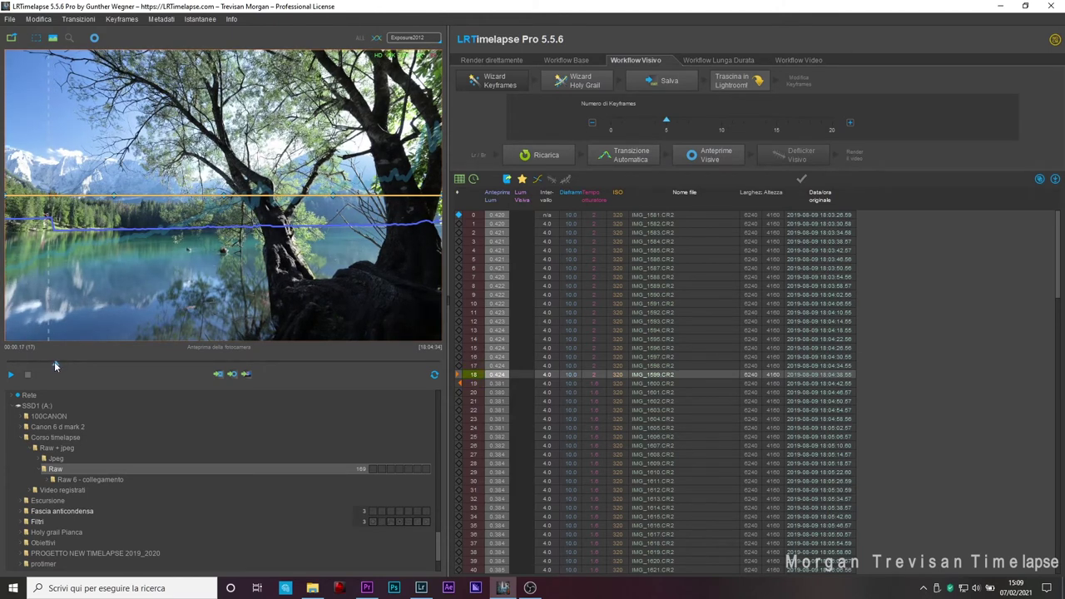
pyautogui.click(62, 358)
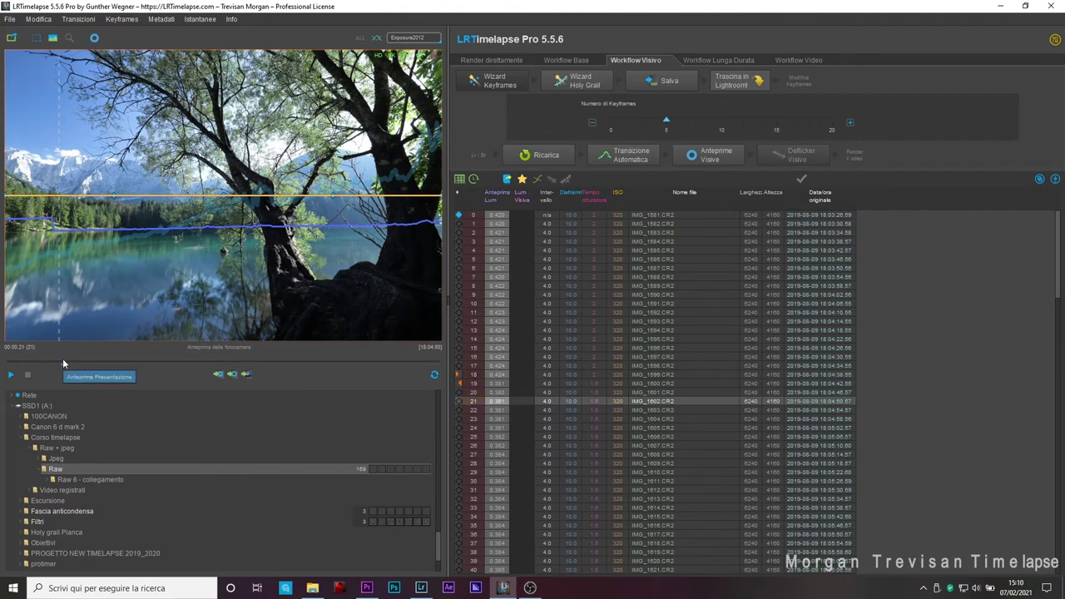
pyautogui.click(57, 359)
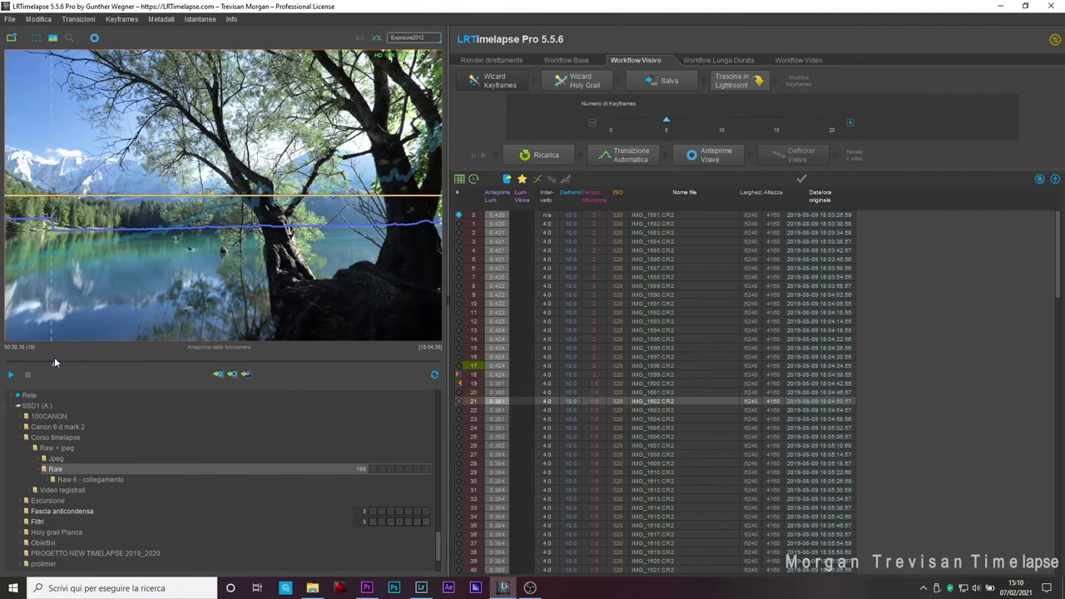
pyautogui.click(61, 357)
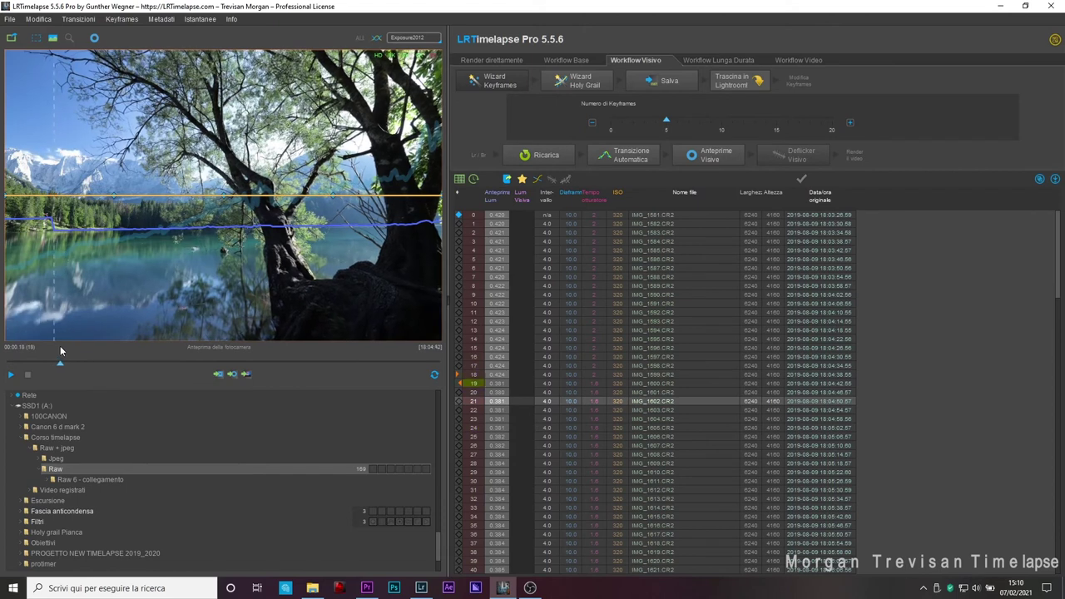
pyautogui.moveTo(65, 348)
pyautogui.mouseDown()
pyautogui.moveTo(50, 348)
pyautogui.moveTo(130, 347)
pyautogui.moveTo(9, 362)
pyautogui.mouseUp()
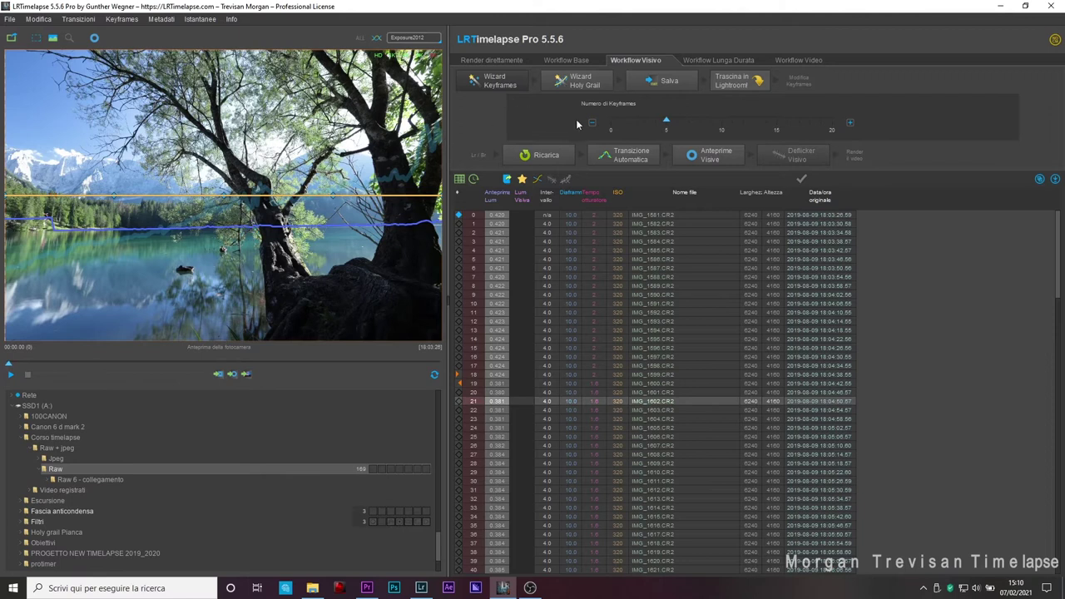
# - Run Wizard Holy Grail and drag Ruota until the correction curve is nearly horizontal
pyautogui.click(587, 84)
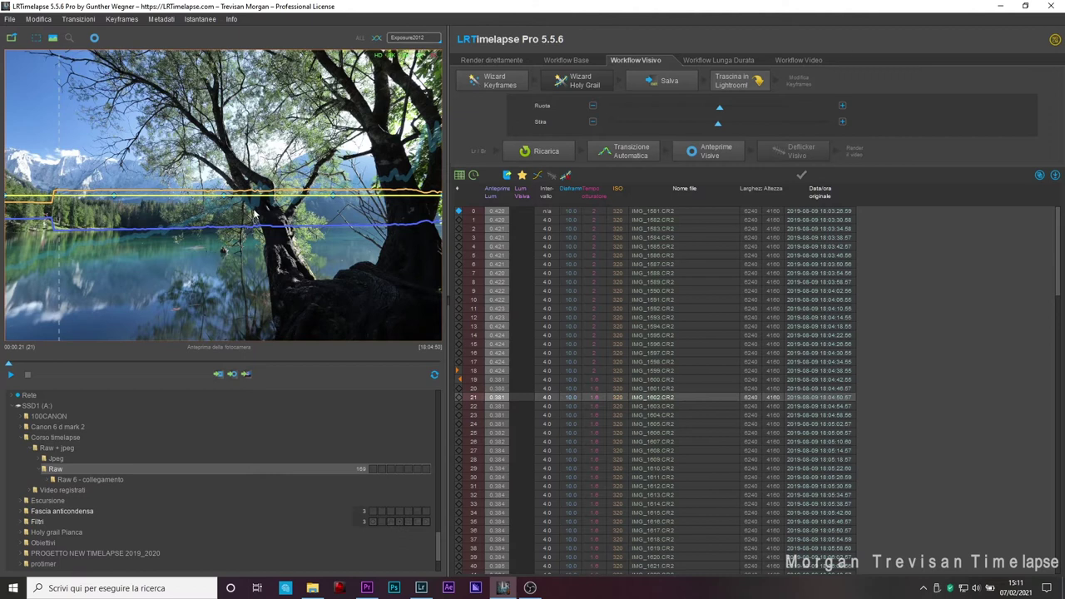
pyautogui.moveTo(720, 110); pyautogui.dragTo(691, 112)
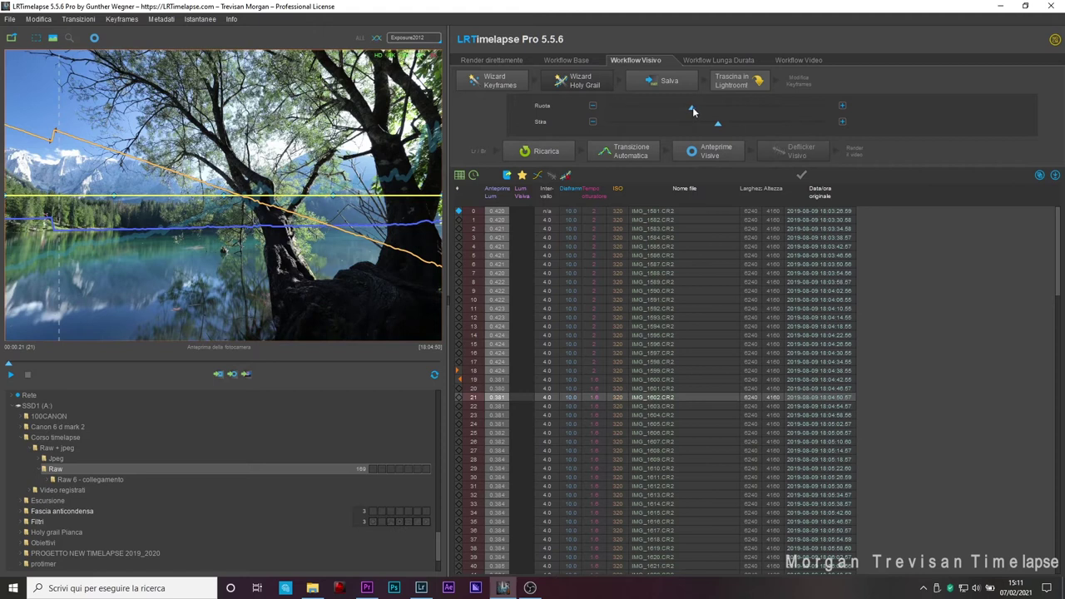
pyautogui.moveTo(693, 110); pyautogui.dragTo(703, 107)
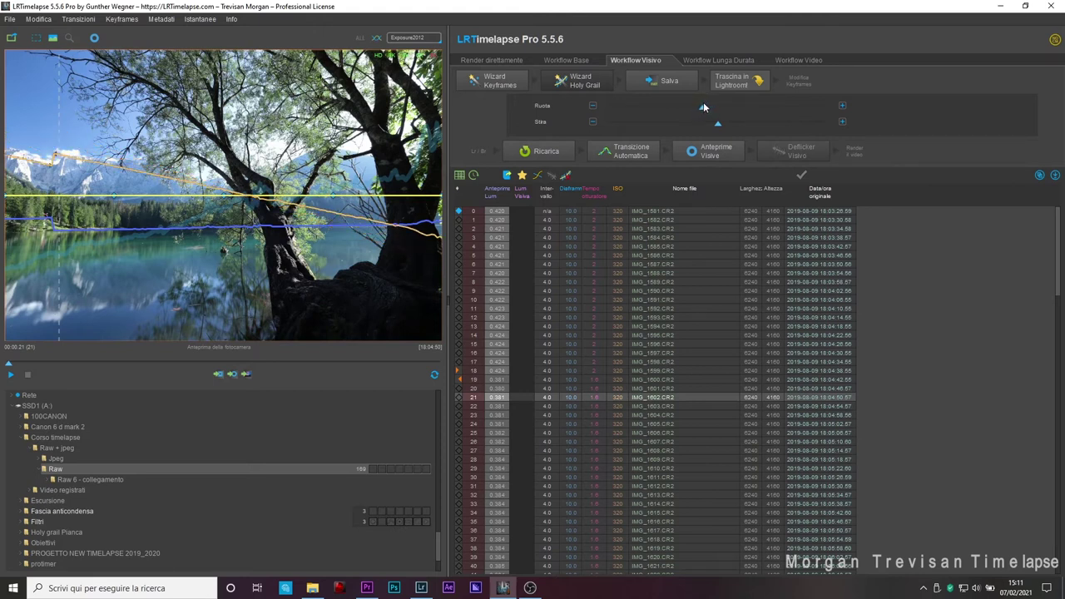
pyautogui.moveTo(703, 109)
pyautogui.moveTo(703, 108); pyautogui.dragTo(721, 106)
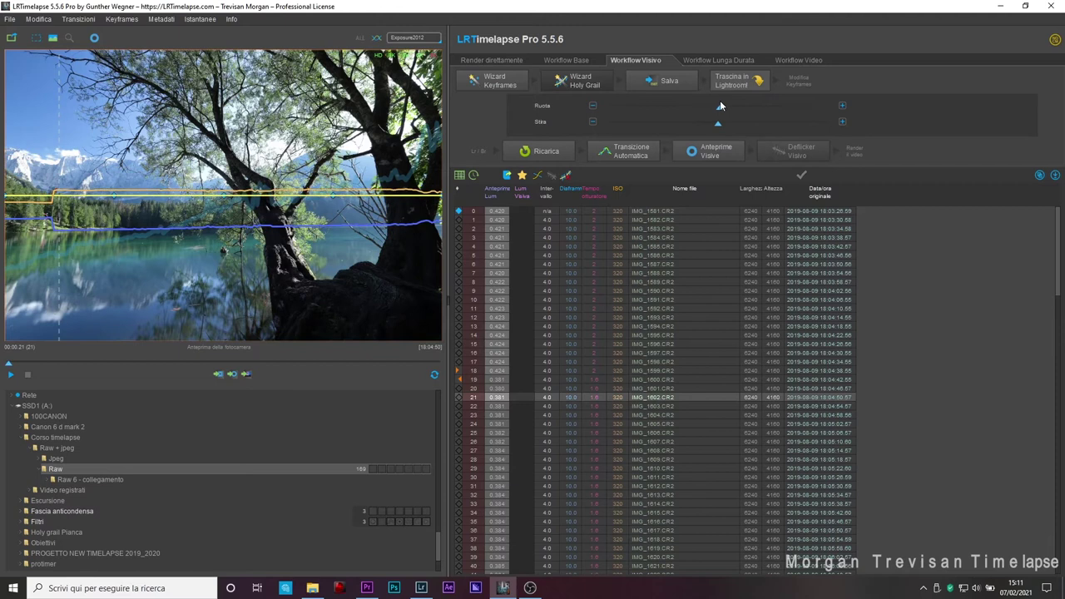
# - Save keyframes to metadata and drag the sequence into Lightroom's import dialog
pyautogui.click(668, 80)
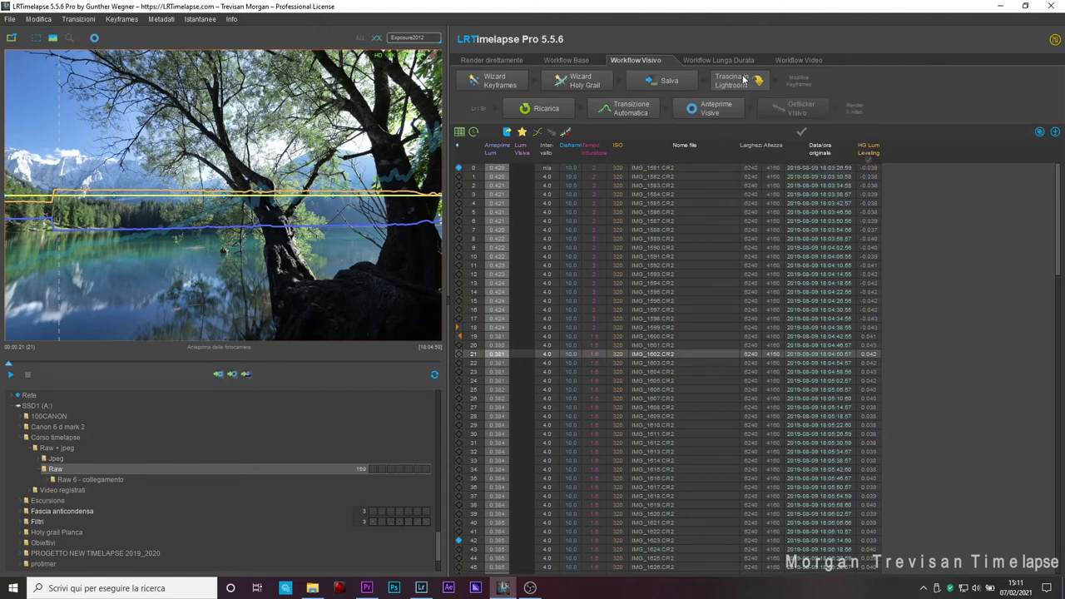
pyautogui.moveTo(746, 78); pyautogui.dragTo(430, 566)
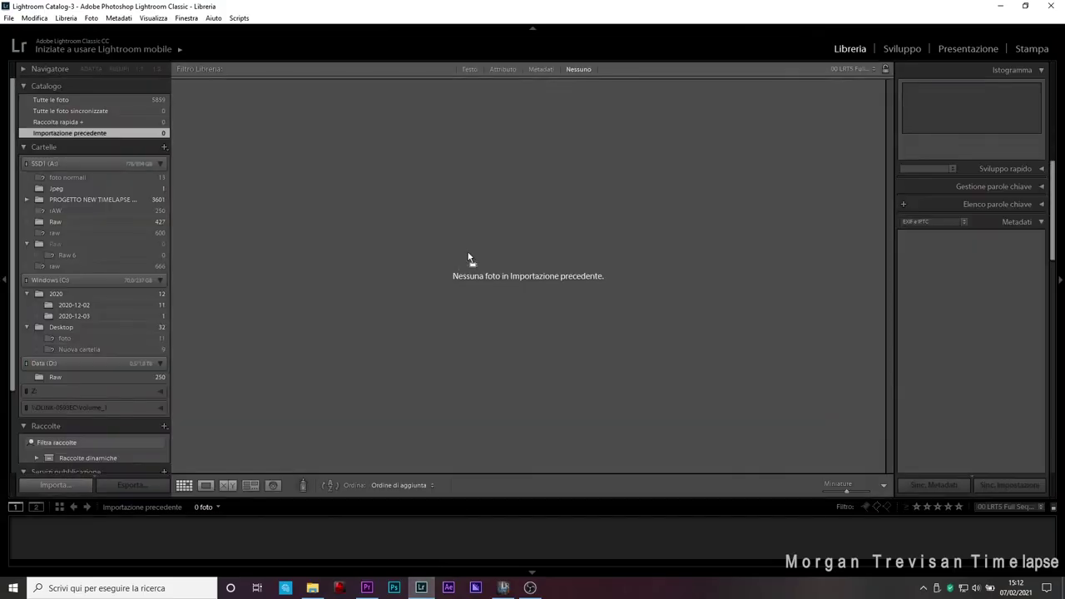
pyautogui.moveTo(429, 566); pyautogui.dragTo(471, 250)
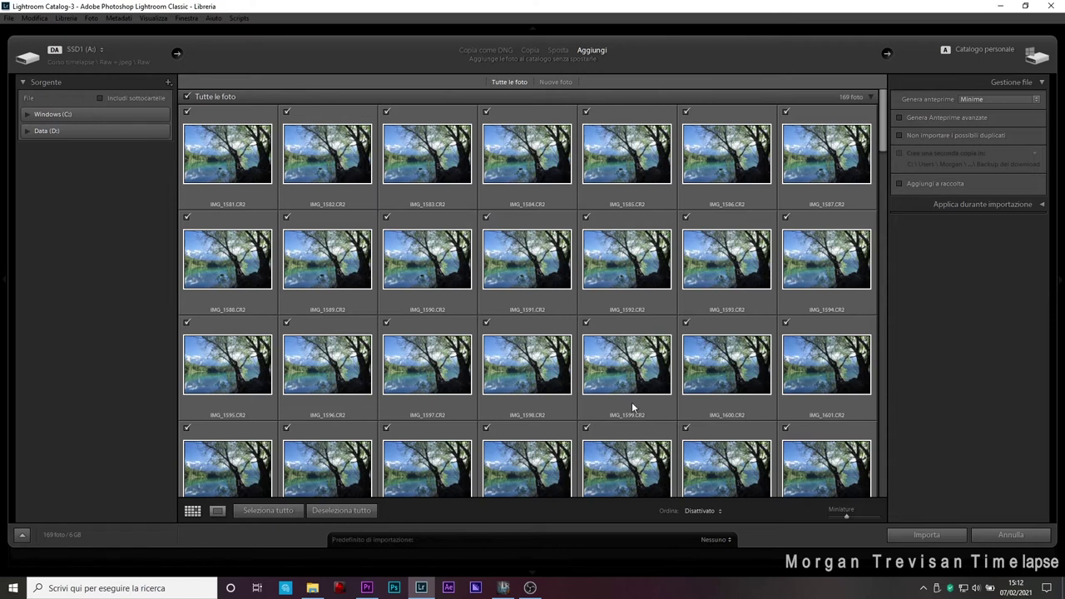
# - Import the 169 frames and apply the 01 LRT5 Keyframes filter preset
pyautogui.click(935, 537)
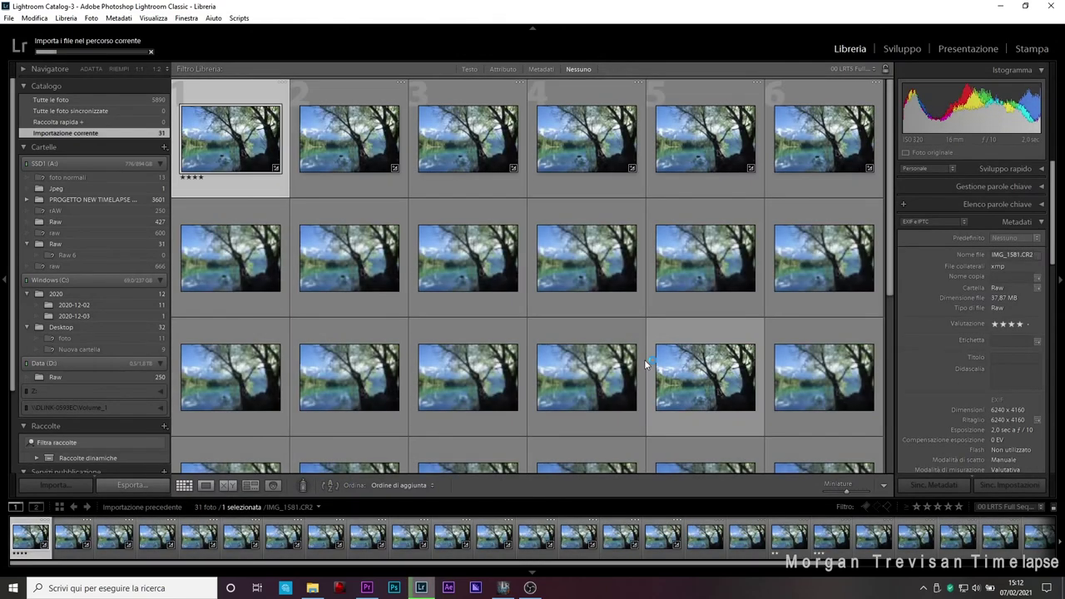
pyautogui.click(1042, 508)
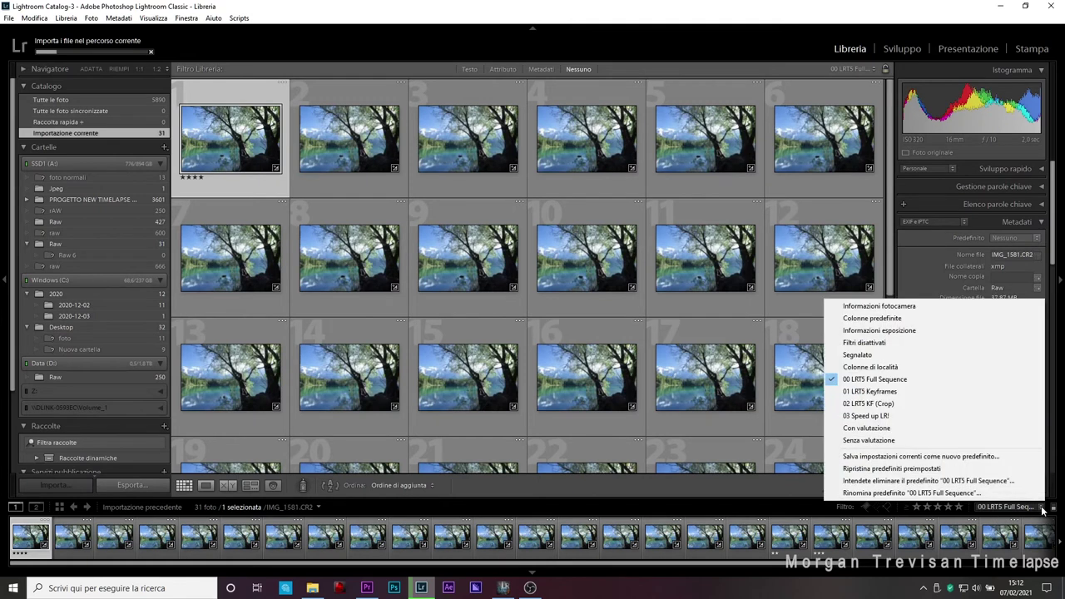
pyautogui.click(869, 393)
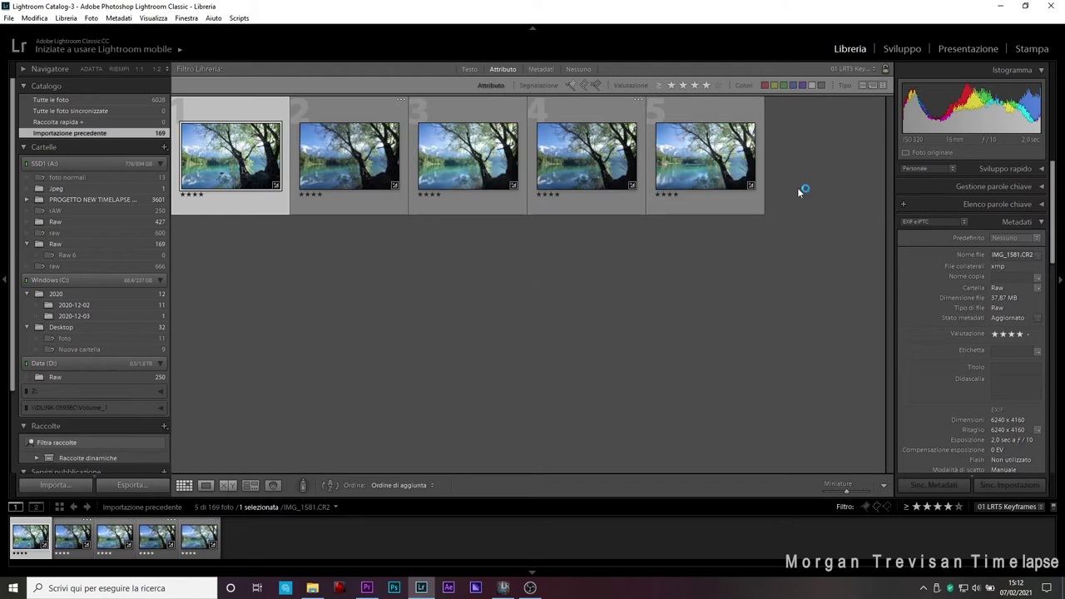
# - Develop the first keyframe: lower exposure and set Neri +28, Bianchi +34, Chiarezza +30
pyautogui.click(902, 49)
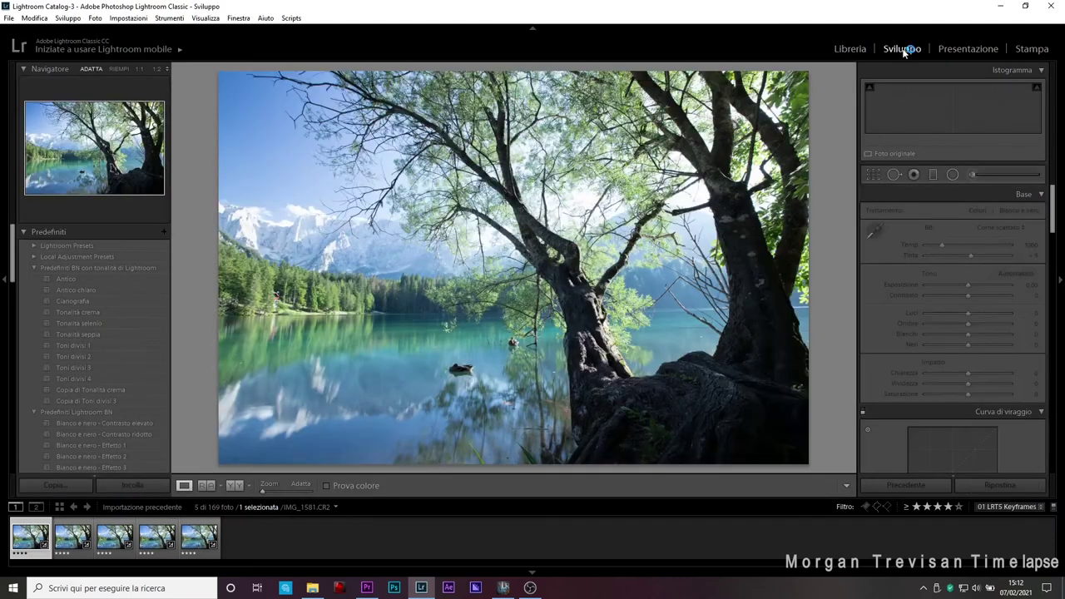
pyautogui.click(968, 286)
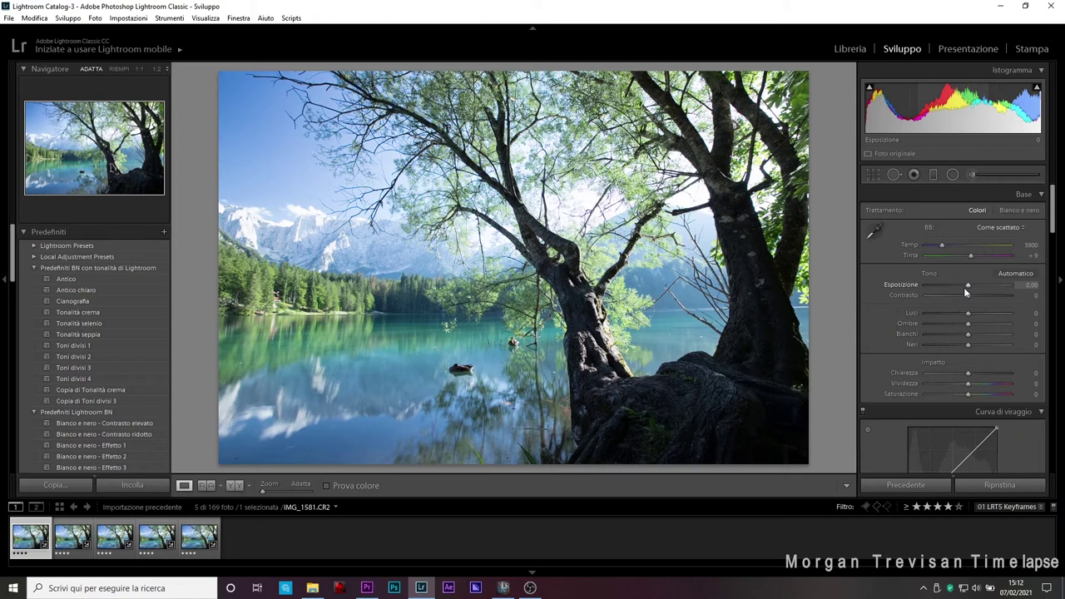
pyautogui.moveTo(965, 284)
pyautogui.mouseDown()
pyautogui.moveTo(925, 315)
pyautogui.moveTo(994, 324)
pyautogui.moveTo(980, 331)
pyautogui.mouseUp()
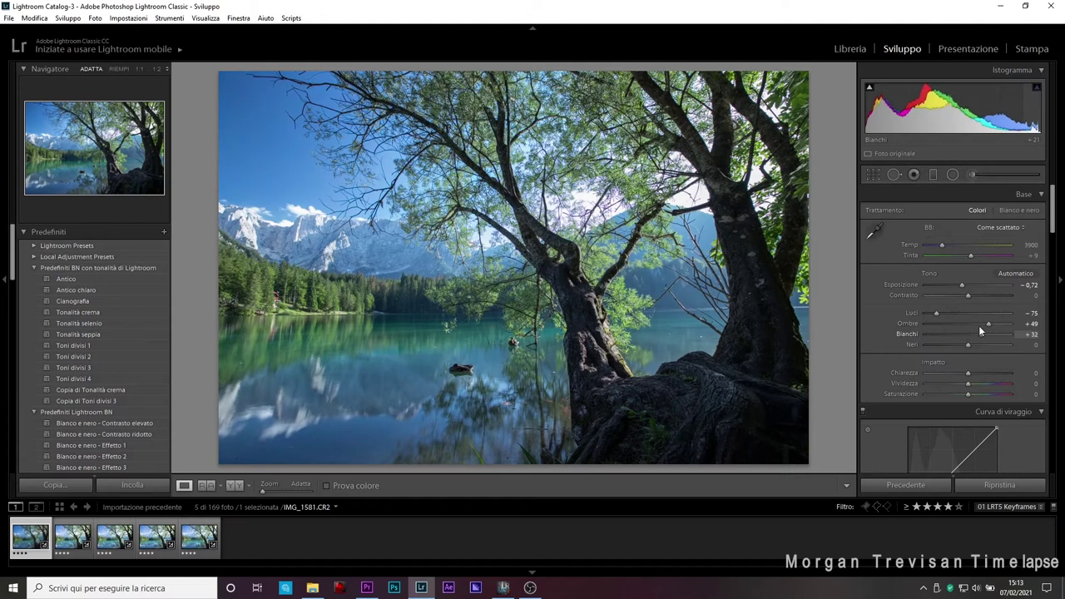
pyautogui.moveTo(968, 345)
pyautogui.mouseDown()
pyautogui.moveTo(982, 343)
pyautogui.moveTo(982, 375)
pyautogui.mouseUp()
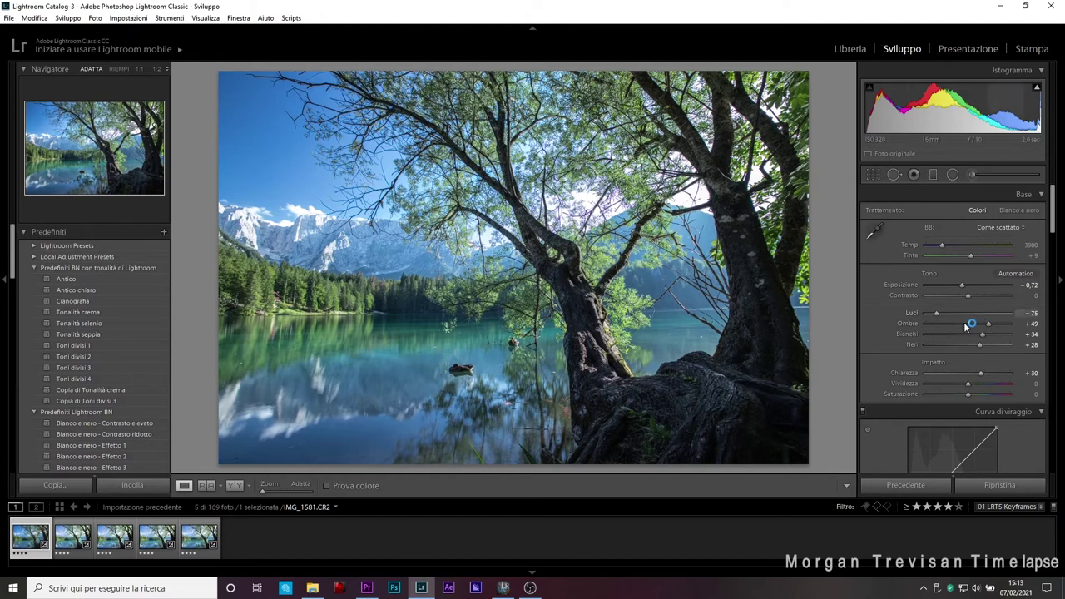
pyautogui.moveTo(1053, 207)
pyautogui.mouseDown()
pyautogui.moveTo(1058, 261)
pyautogui.moveTo(1053, 235)
pyautogui.mouseUp()
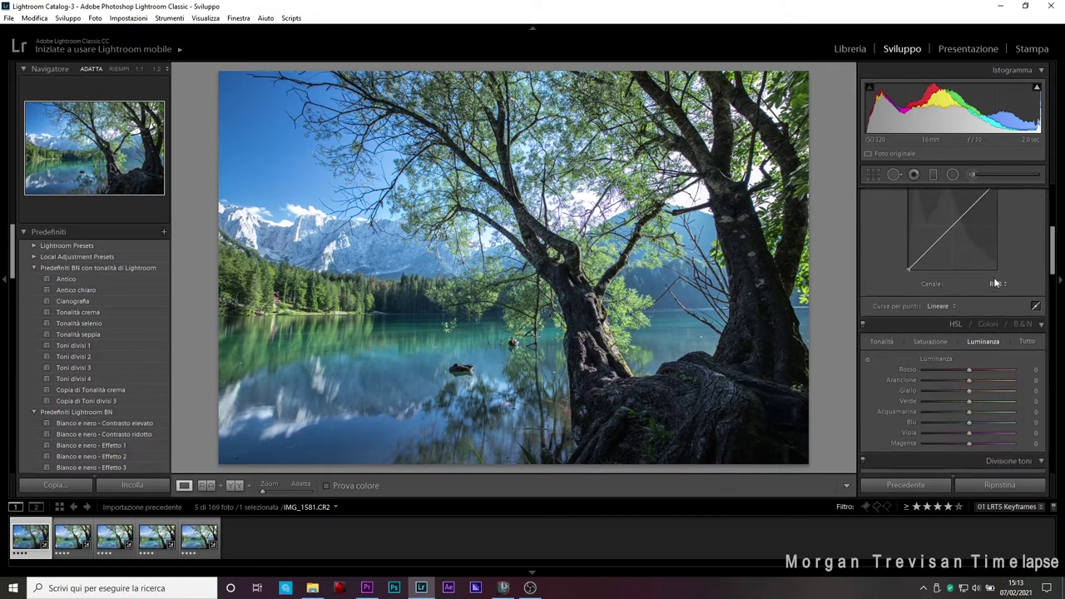
# - Apply the Contrasto medio preset from Curva per punti in Tone Curve
pyautogui.click(953, 306)
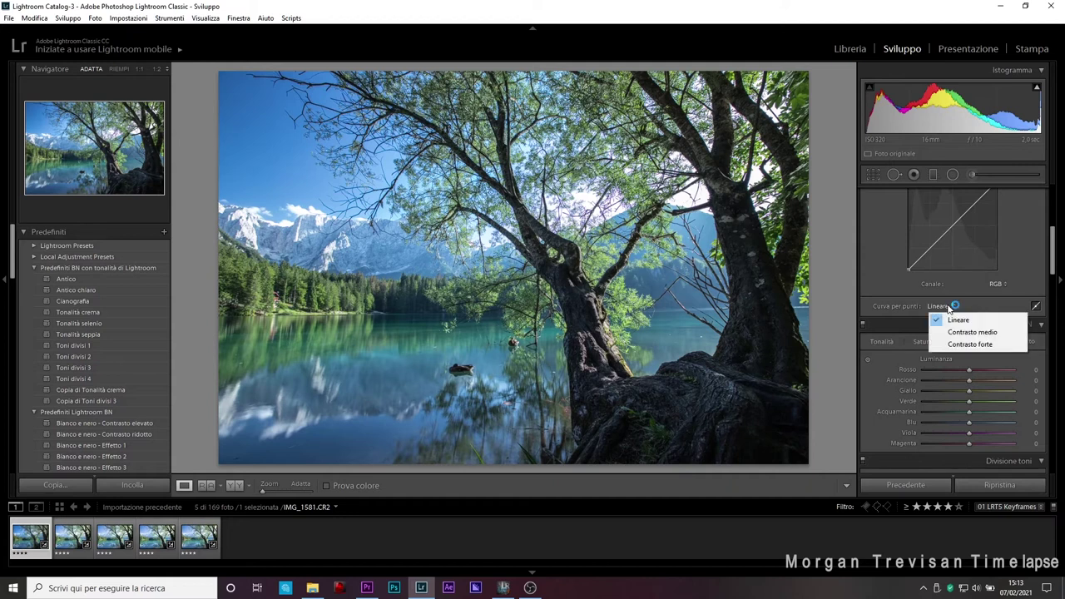
pyautogui.click(958, 333)
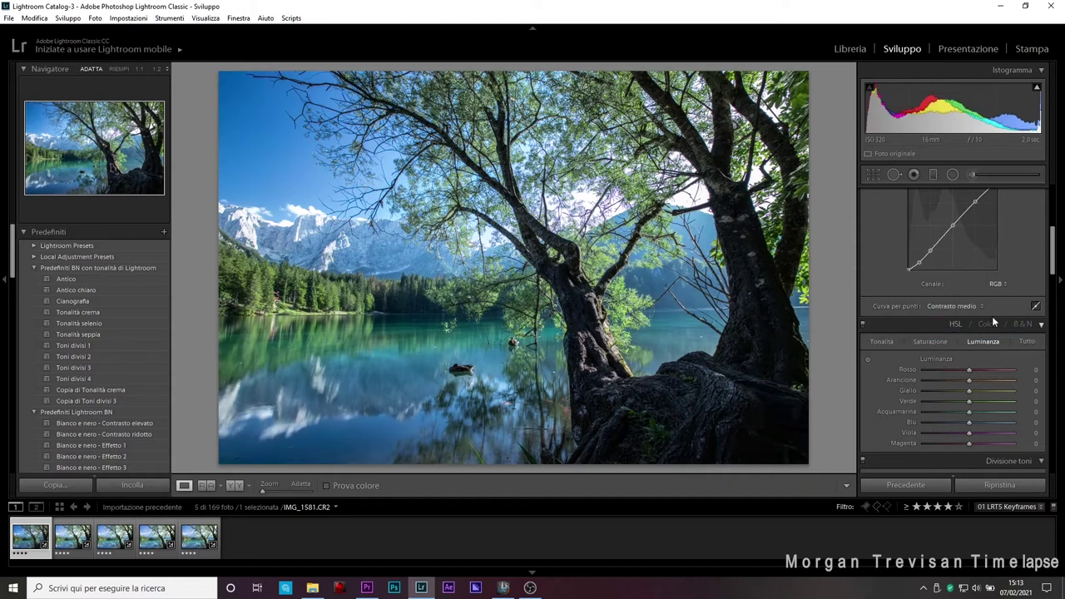
pyautogui.scroll(5, 978, 303)
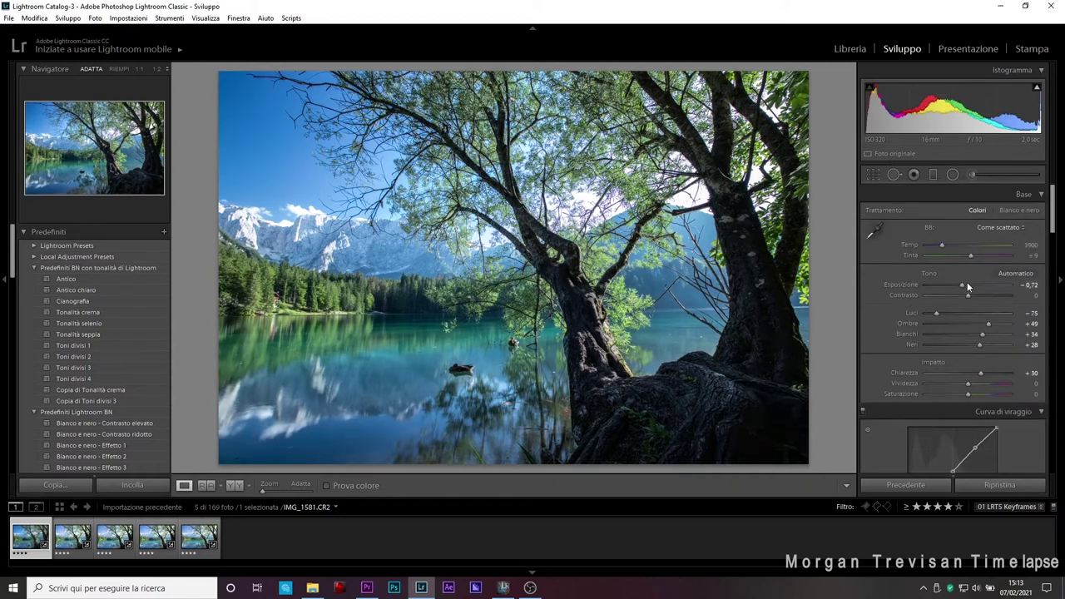
# - Nudge Esposizione to -0.66 and raise Vividezza to about +21
pyautogui.moveTo(961, 286); pyautogui.dragTo(965, 287)
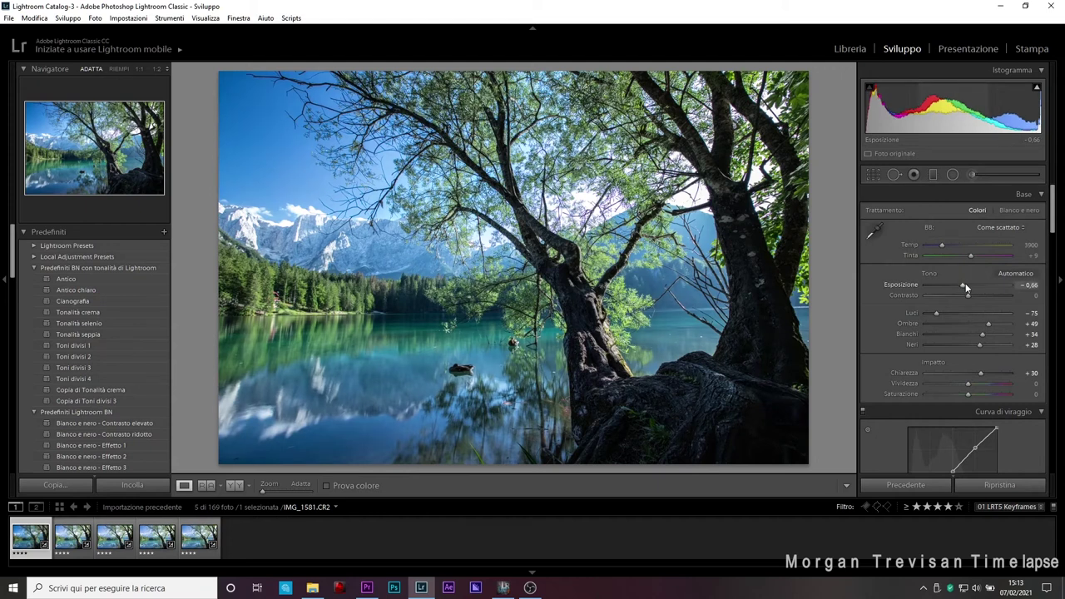
pyautogui.scroll(-5, 1042, 266)
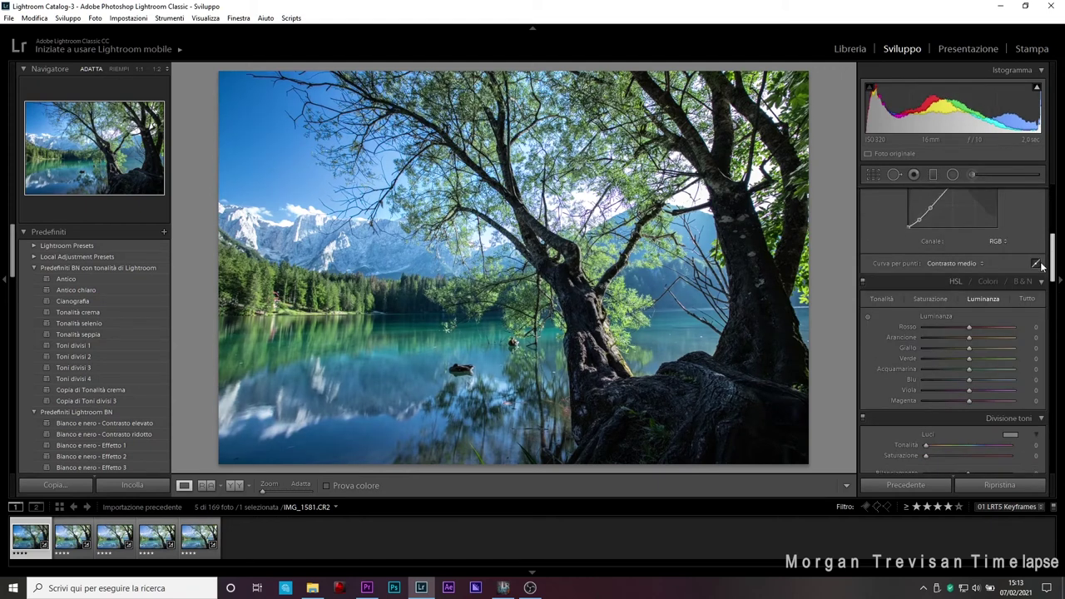
pyautogui.scroll(-2, 1040, 275)
pyautogui.scroll(2, 1039, 281)
pyautogui.scroll(4, 1051, 266)
pyautogui.moveTo(1050, 215); pyautogui.dragTo(1050, 224)
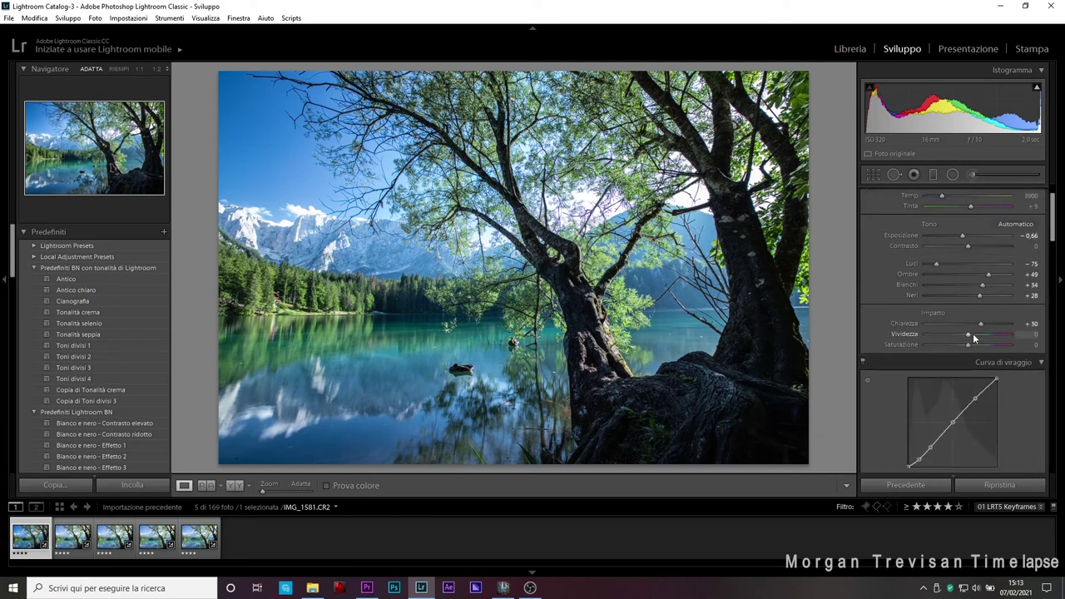
pyautogui.moveTo(968, 336); pyautogui.dragTo(976, 331)
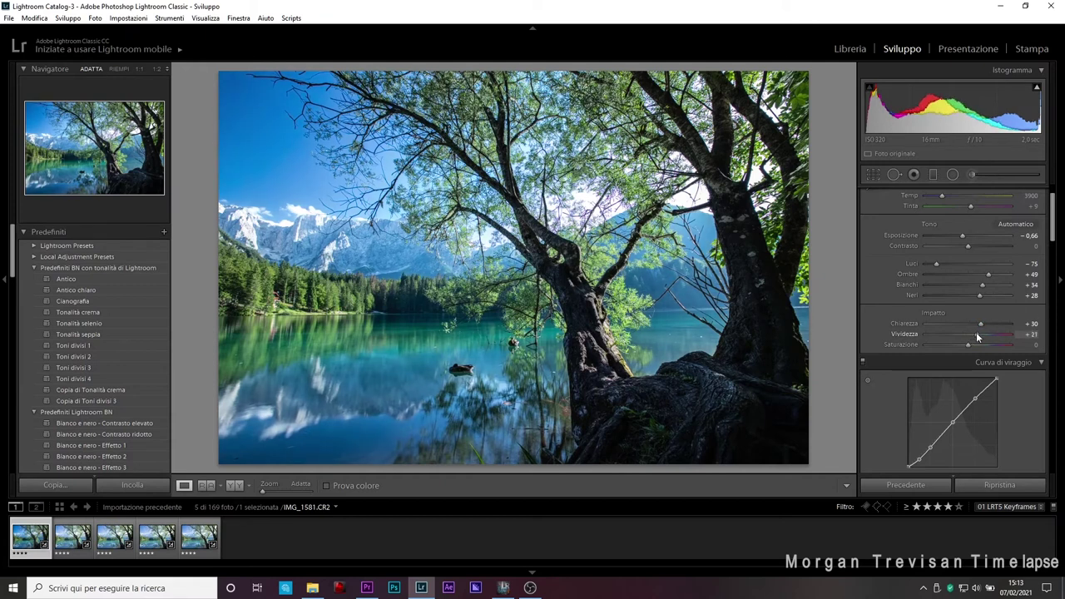
pyautogui.moveTo(1052, 234); pyautogui.dragTo(1048, 358)
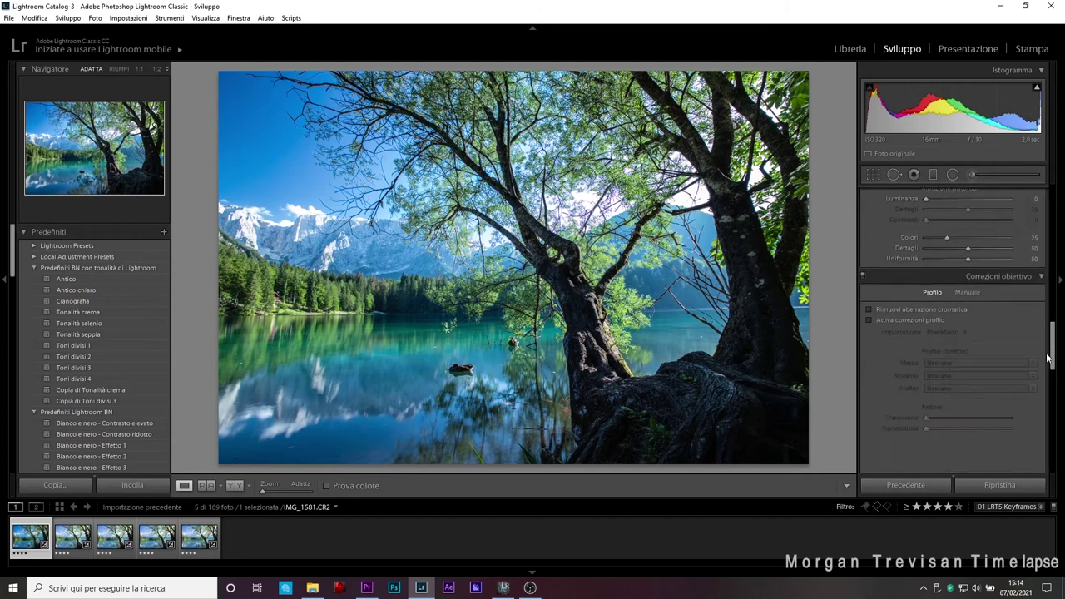
# - Enable Rimuovi aberrazione cromatica and Attiva correzioni profilo with the Canon EF 16-35mm profile
pyautogui.click(900, 321)
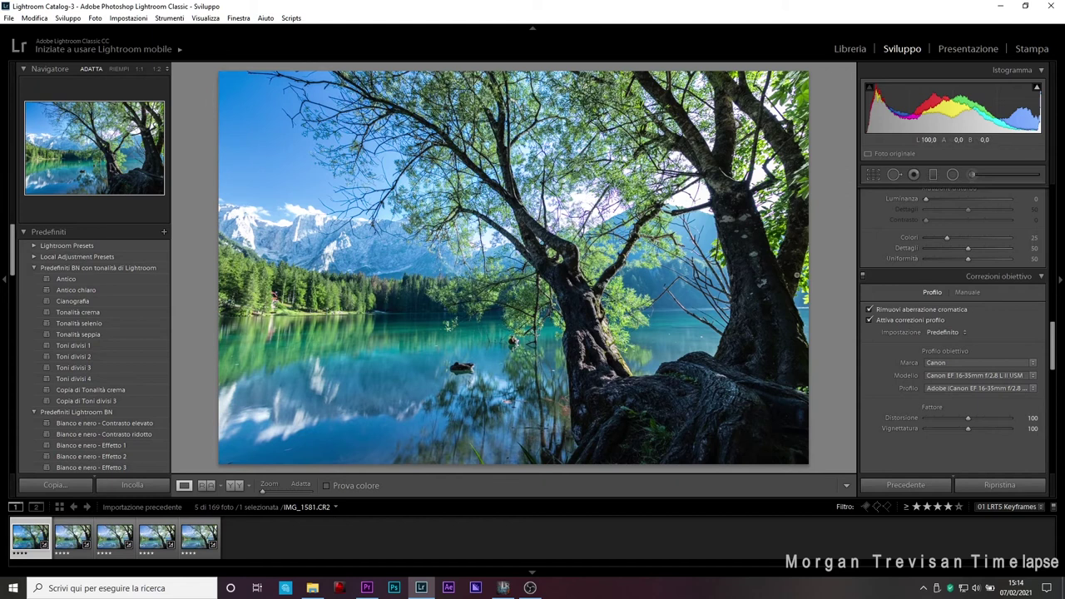
pyautogui.moveTo(1053, 337)
pyautogui.mouseDown()
pyautogui.moveTo(1060, 297)
pyautogui.moveTo(1050, 277)
pyautogui.moveTo(1051, 386)
pyautogui.moveTo(1052, 212)
pyautogui.mouseUp()
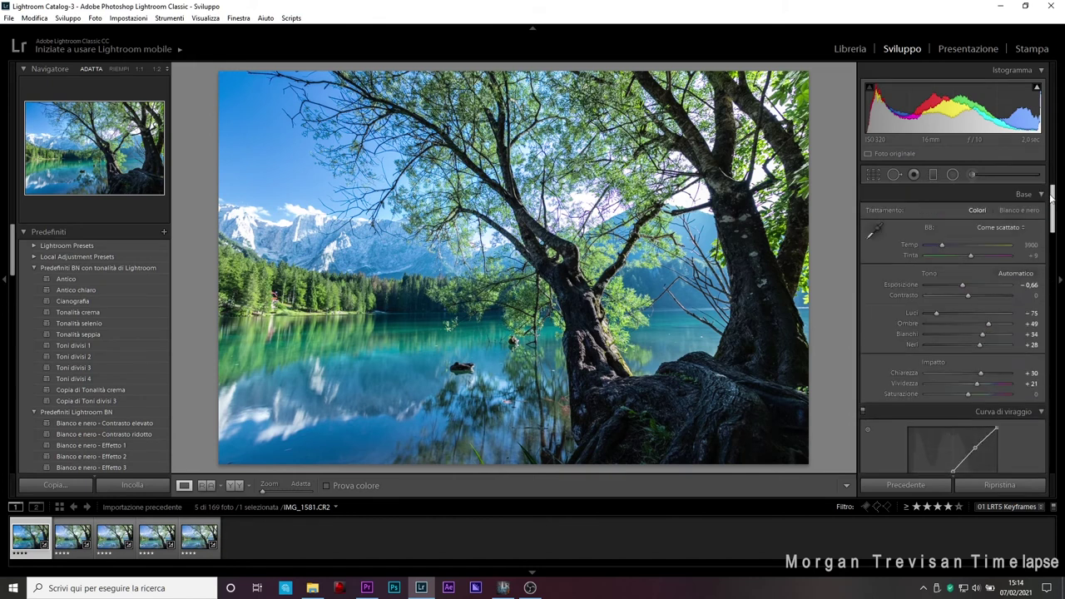
# - Show highlight clipping, lower Bianchi (Whites) to +16 and raise Neri (Blacks) to +41
pyautogui.click(1036, 90)
pyautogui.moveTo(1036, 92)
pyautogui.mouseDown()
pyautogui.moveTo(1025, 112)
pyautogui.moveTo(1036, 124)
pyautogui.mouseUp()
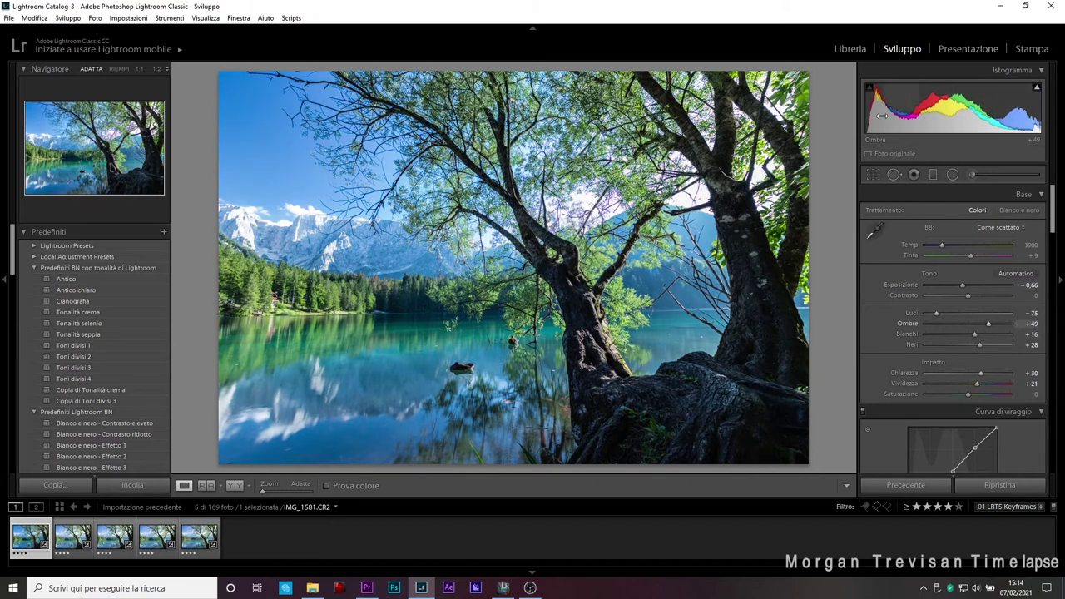
pyautogui.moveTo(887, 111); pyautogui.dragTo(900, 112)
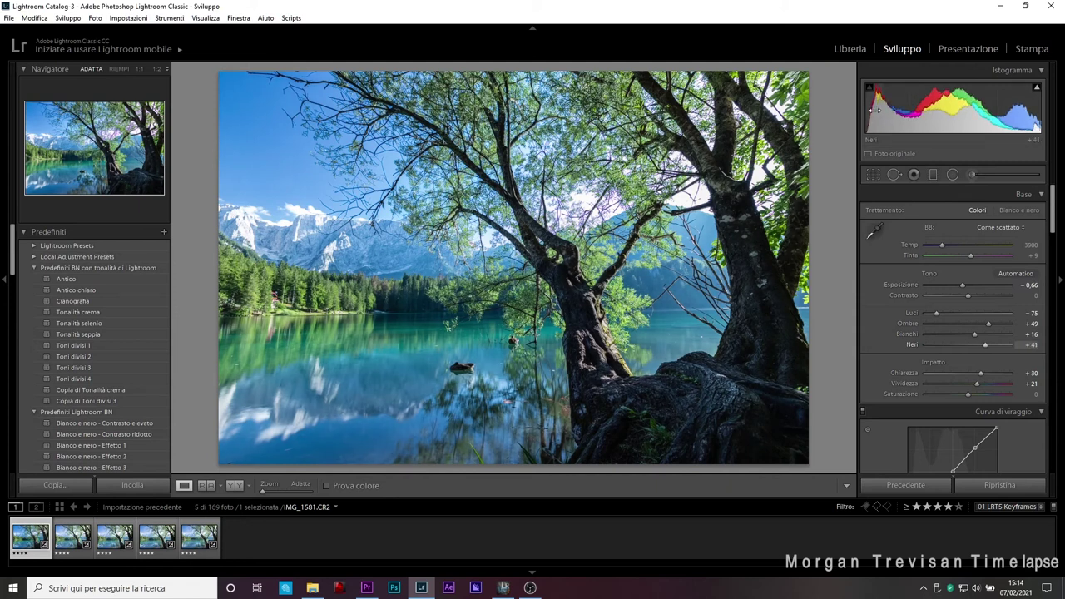
pyautogui.moveTo(1053, 203); pyautogui.dragTo(1053, 252)
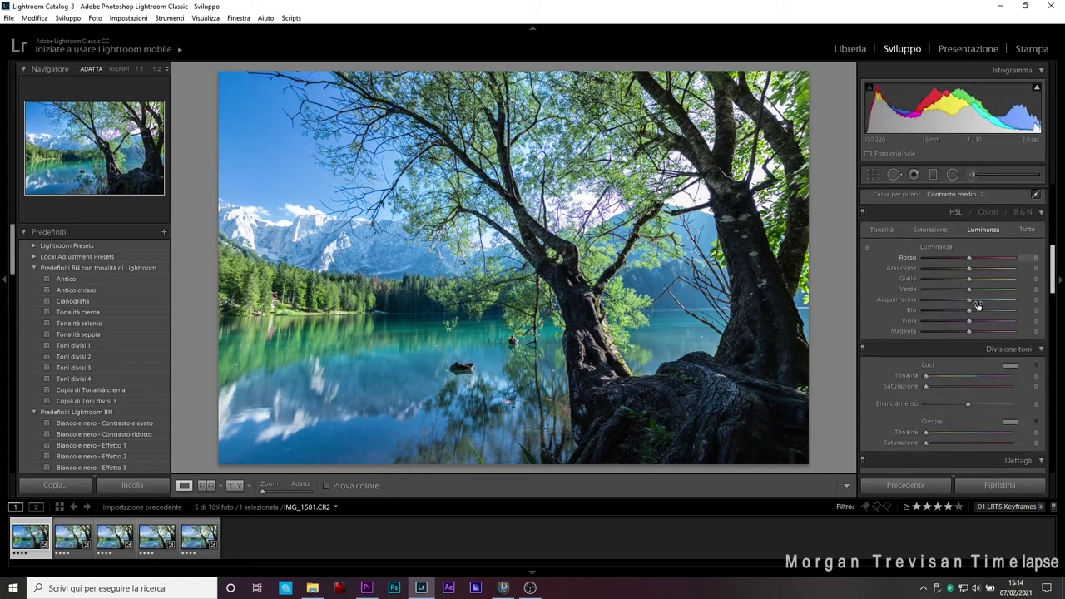
# - Sync all five keyframes with the 01 LRTimelapse Sync Keyframes script, then view the Library grid
pyautogui.hotkey('ctrl', 'a')
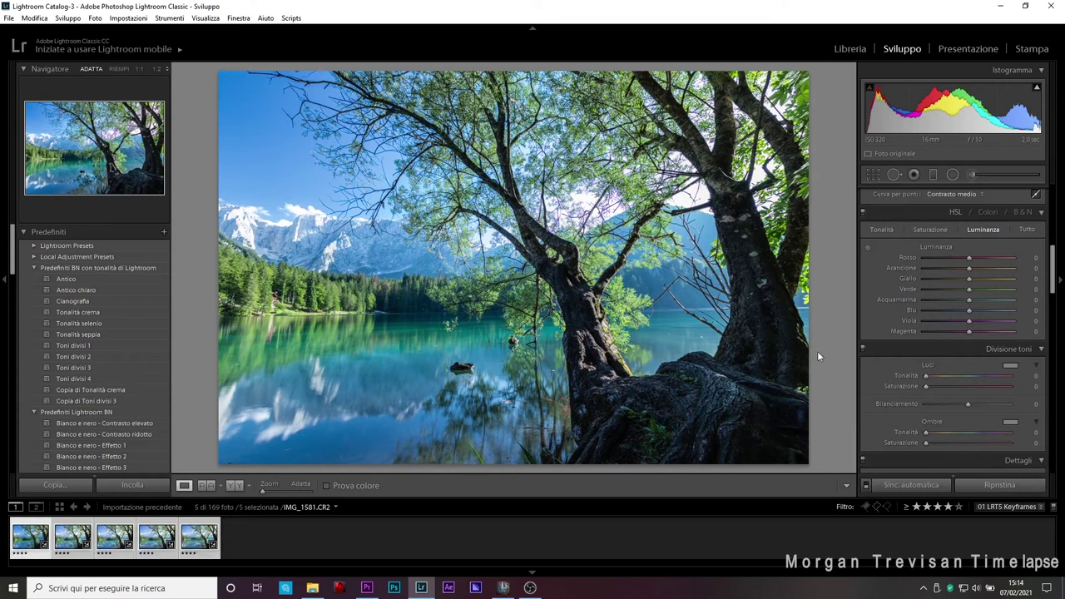
pyautogui.click(291, 17)
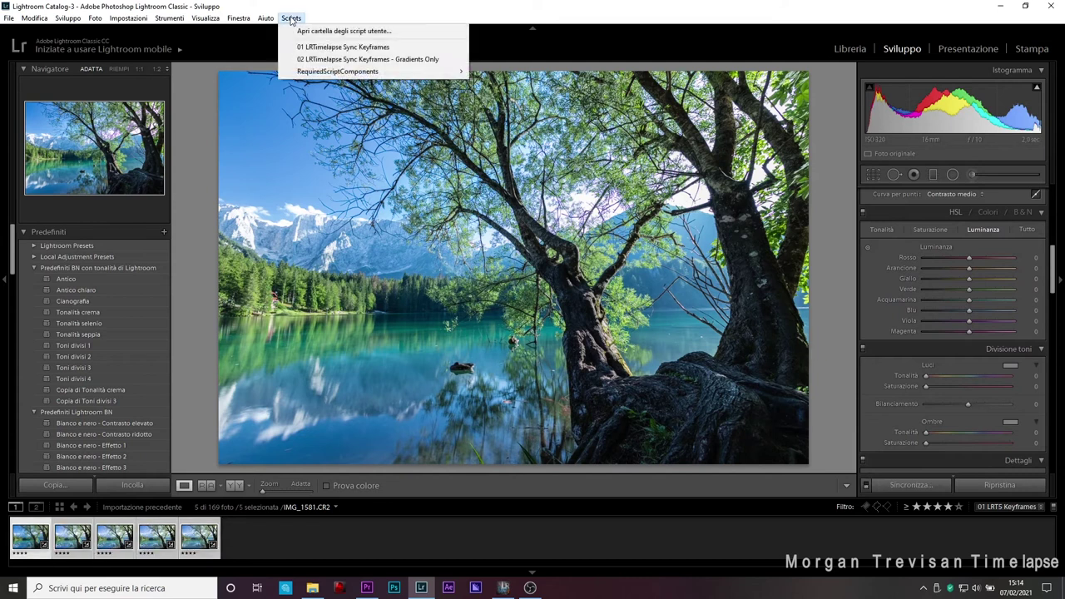
pyautogui.click(325, 47)
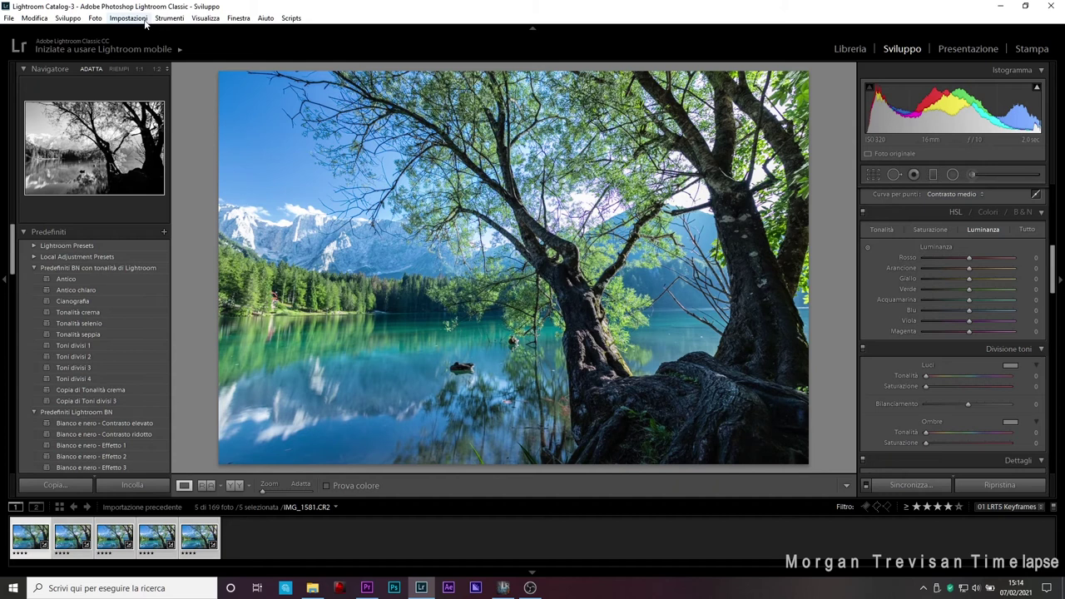
pyautogui.click(850, 49)
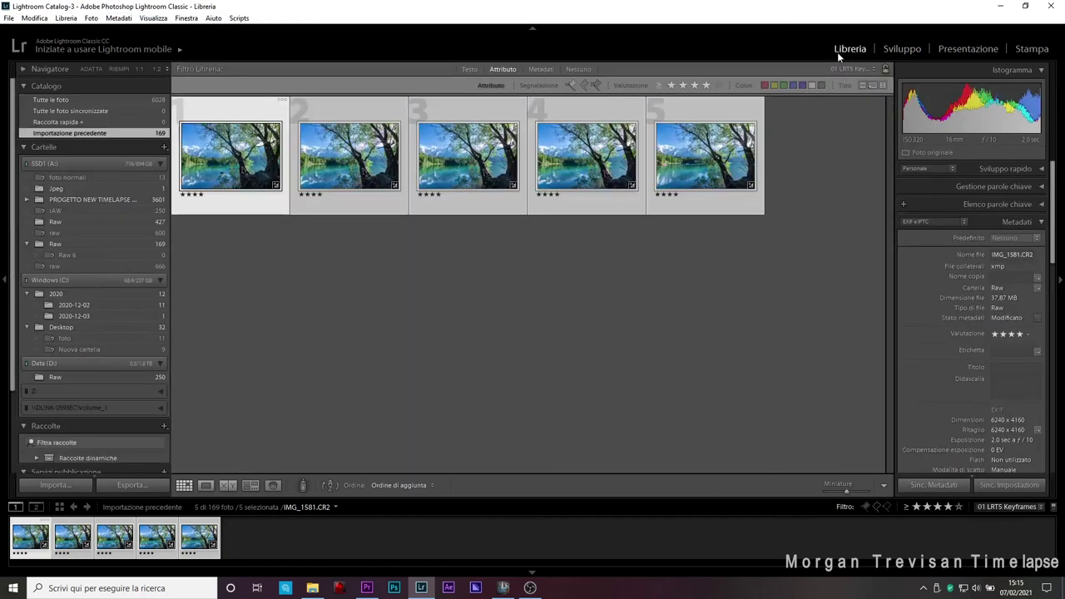
# - Select the five keyframes and check the Metadata menu without running a command
pyautogui.moveTo(704, 156)
pyautogui.hotkey('ctrl', 'a')
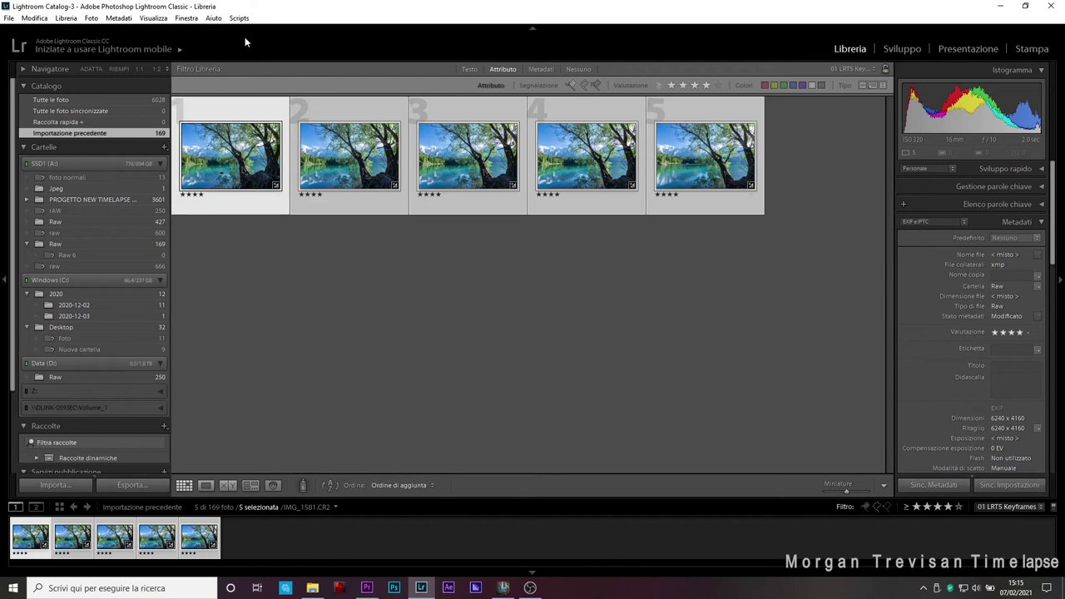
pyautogui.click(117, 17)
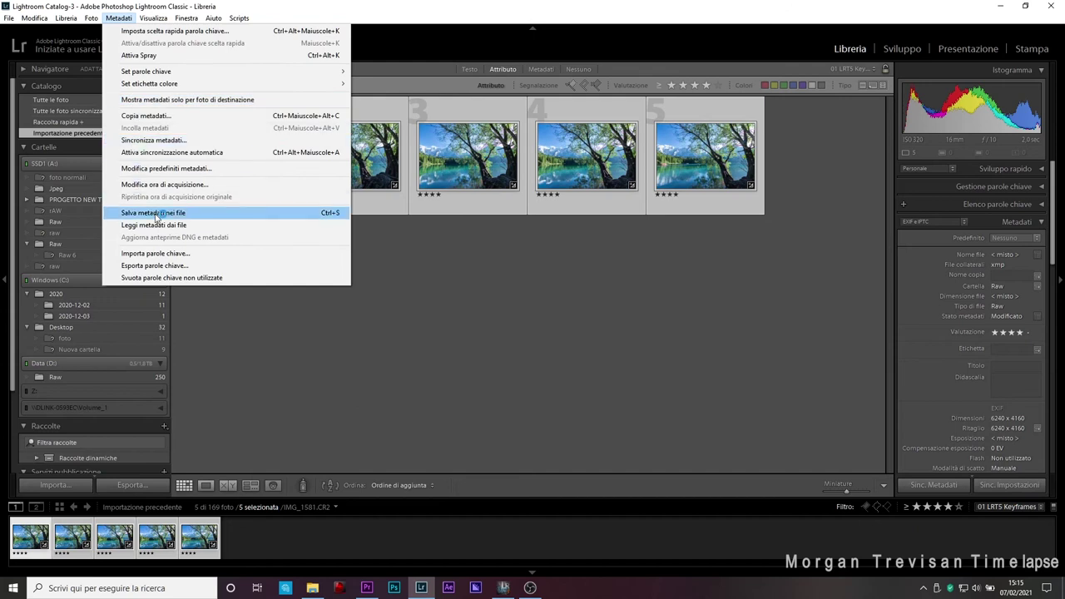
pyautogui.click(491, 366)
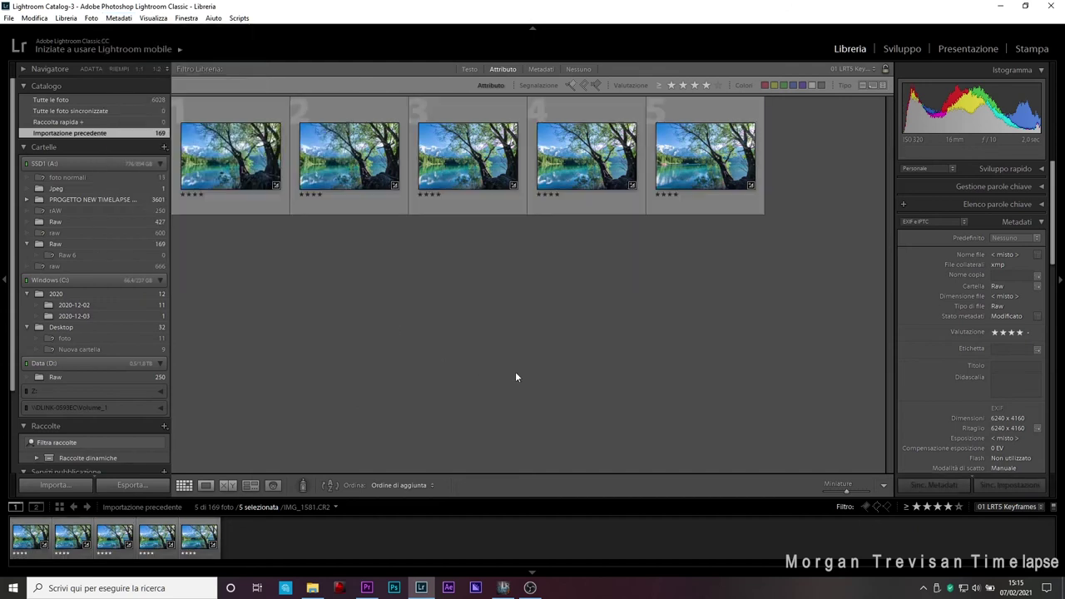
# - Reselect the keyframes and apply the 00 LRT5 Full Sequence filter to show all 169 photos
pyautogui.click(224, 191)
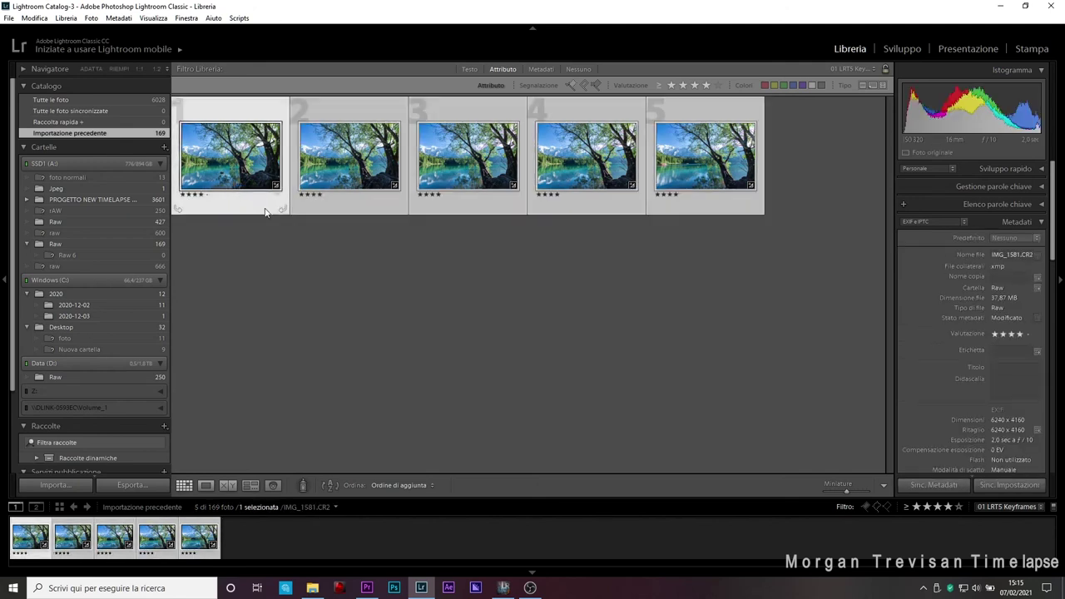
pyautogui.hotkey('ctrl', 'a')
pyautogui.click(1042, 506)
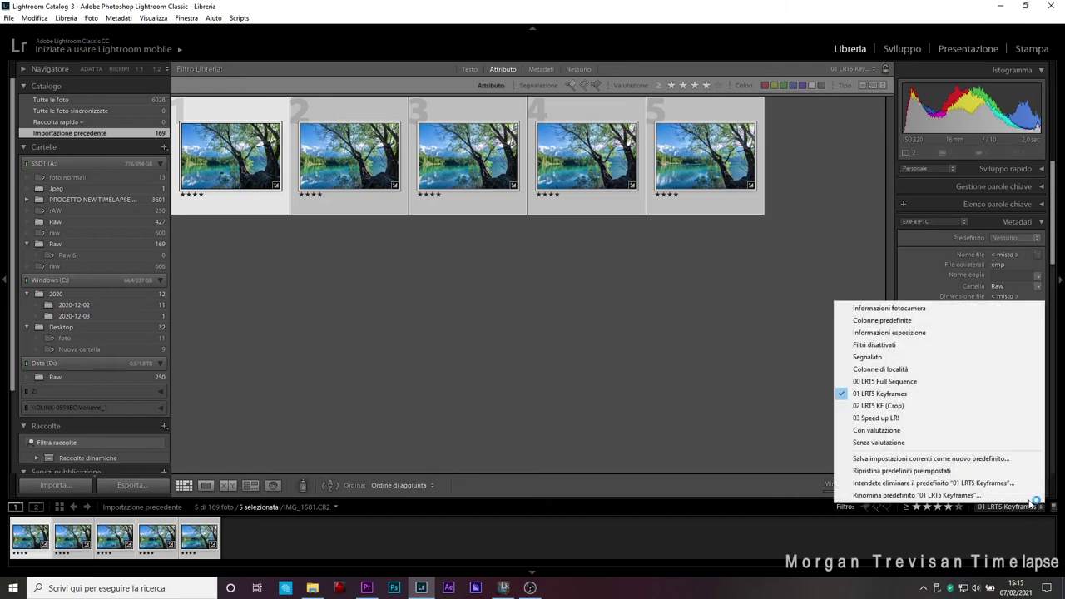
pyautogui.click(909, 383)
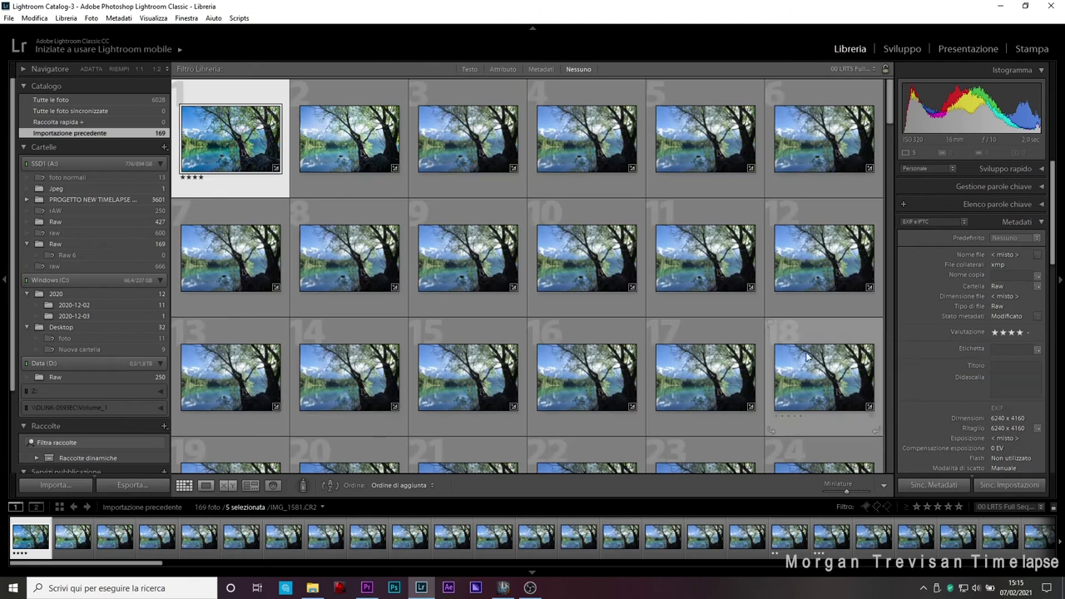
# - Select all 169 photos and save their metadata to files (Salva metadati nei file), confirming with Continua
pyautogui.hotkey('ctrl', 'a')
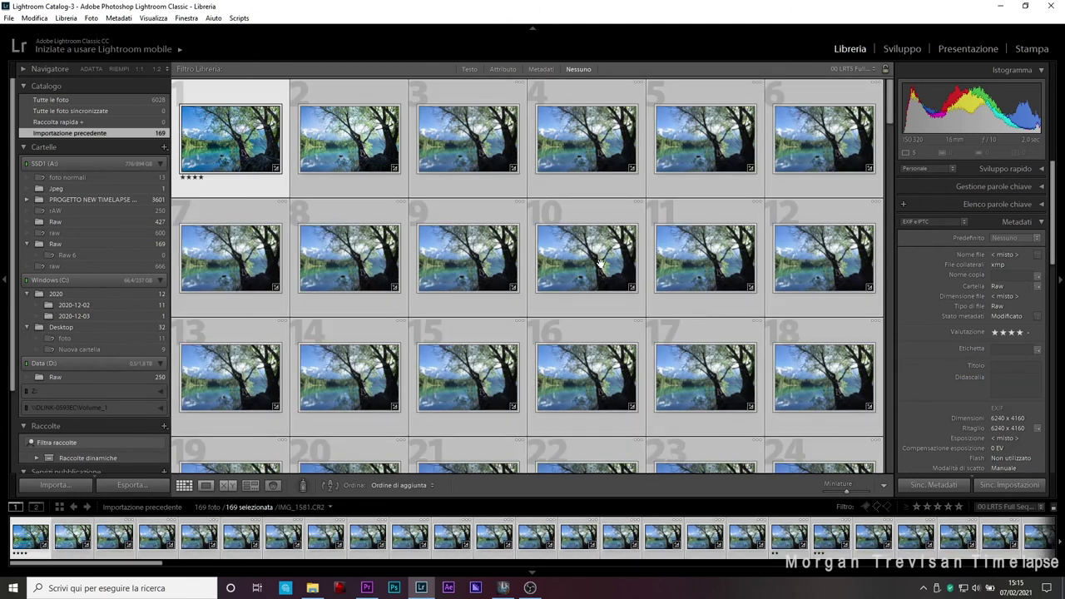
pyautogui.click(120, 18)
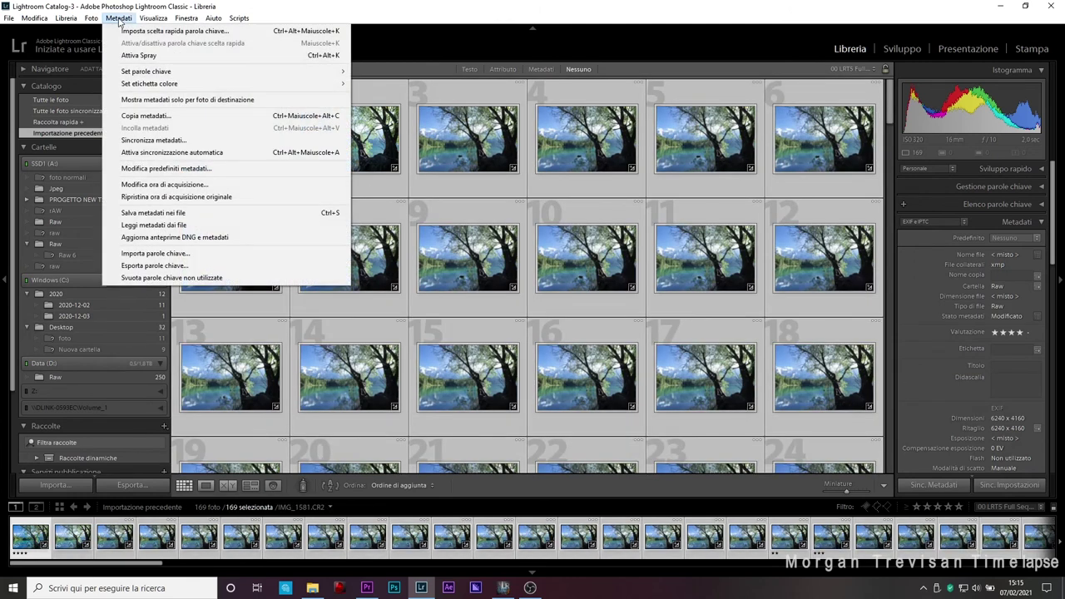
pyautogui.click(166, 213)
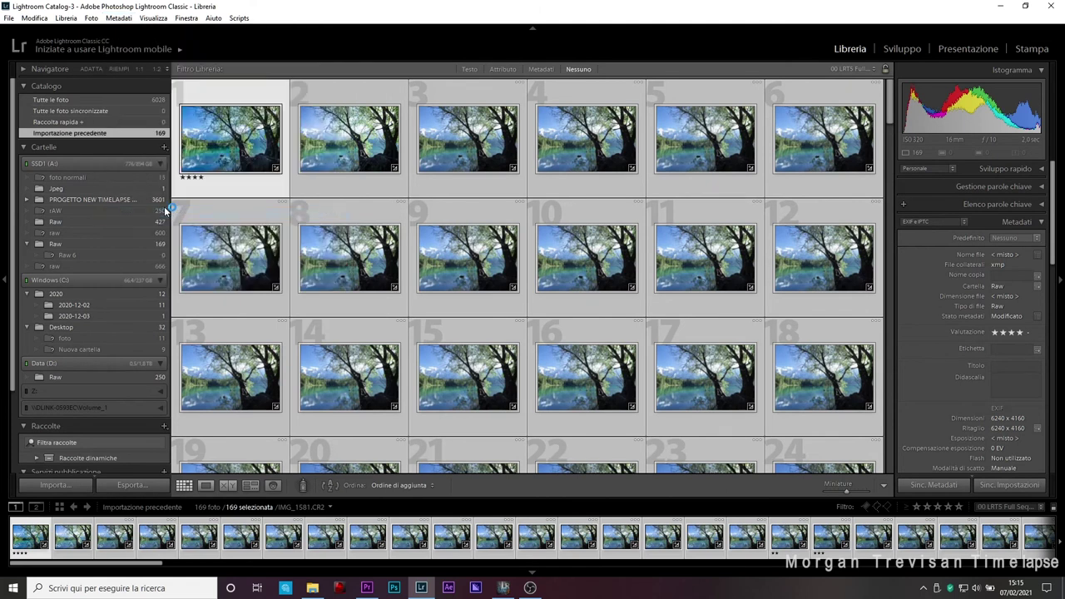
pyautogui.click(588, 313)
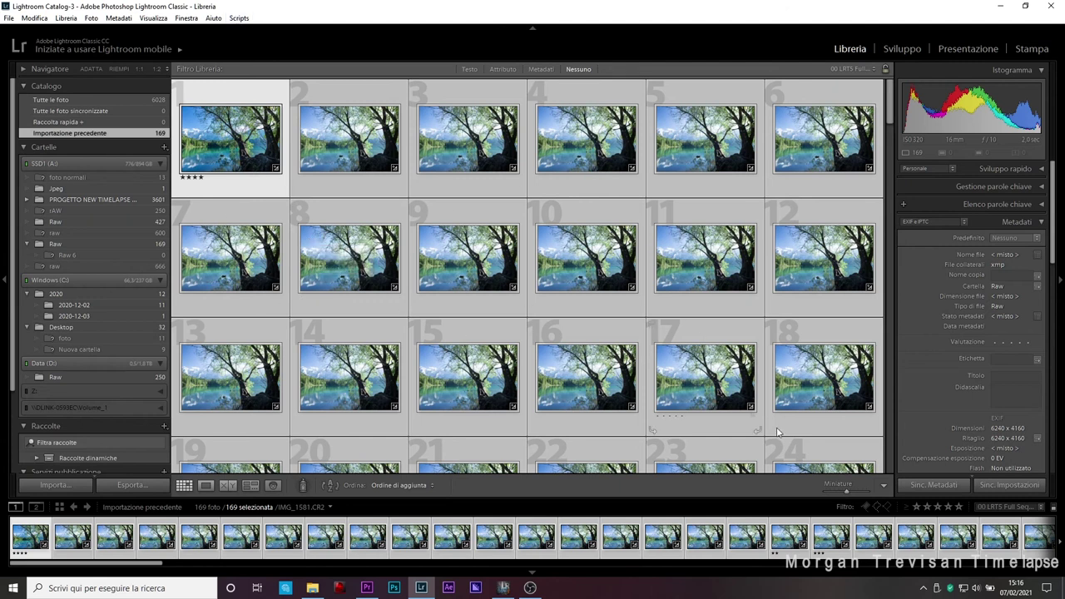
# - Briefly filter to the five 4-star keyframes, then return to 00 LRT5 Full Sequence with all 169 selected
pyautogui.click(1044, 508)
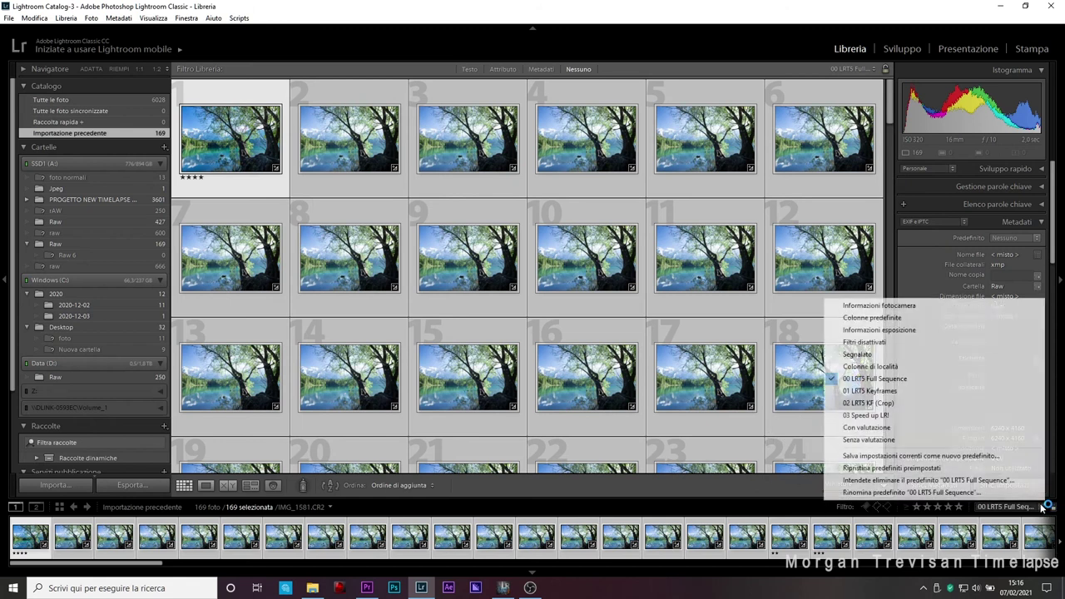
pyautogui.click(911, 391)
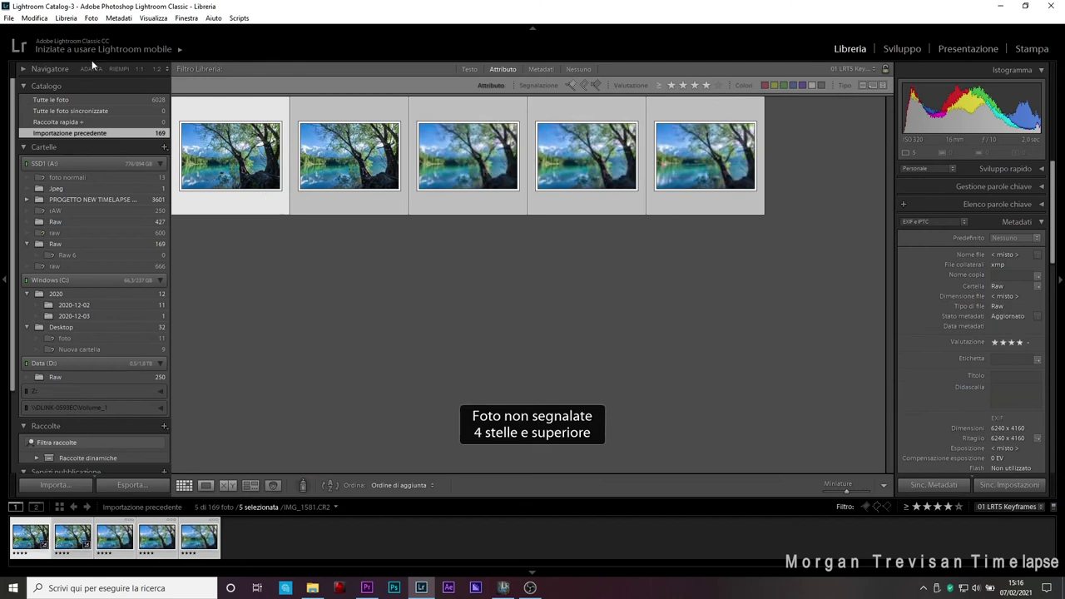
pyautogui.click(120, 18)
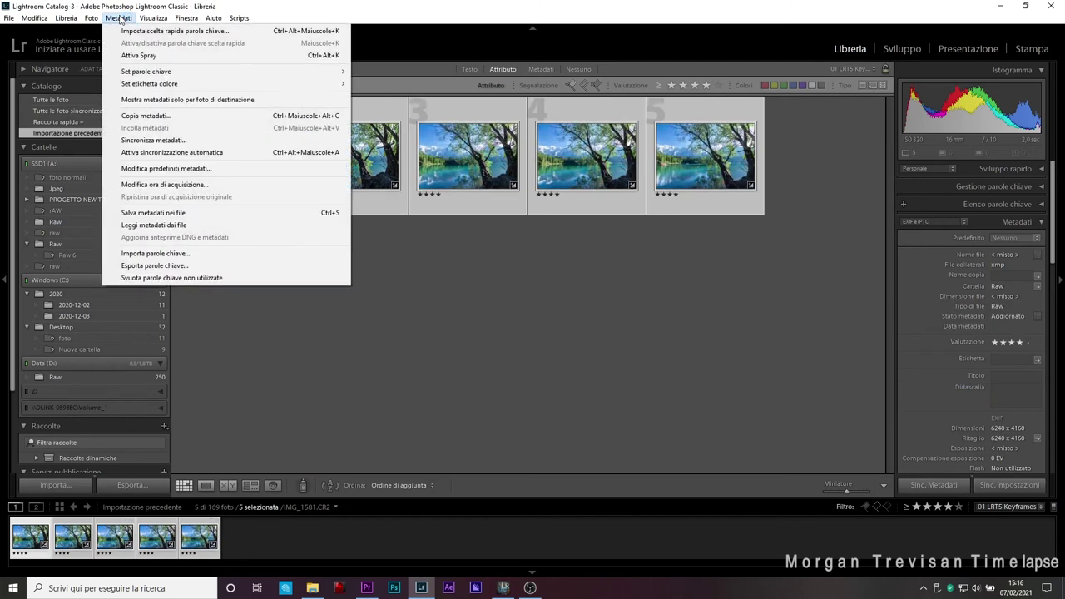
pyautogui.click(121, 18)
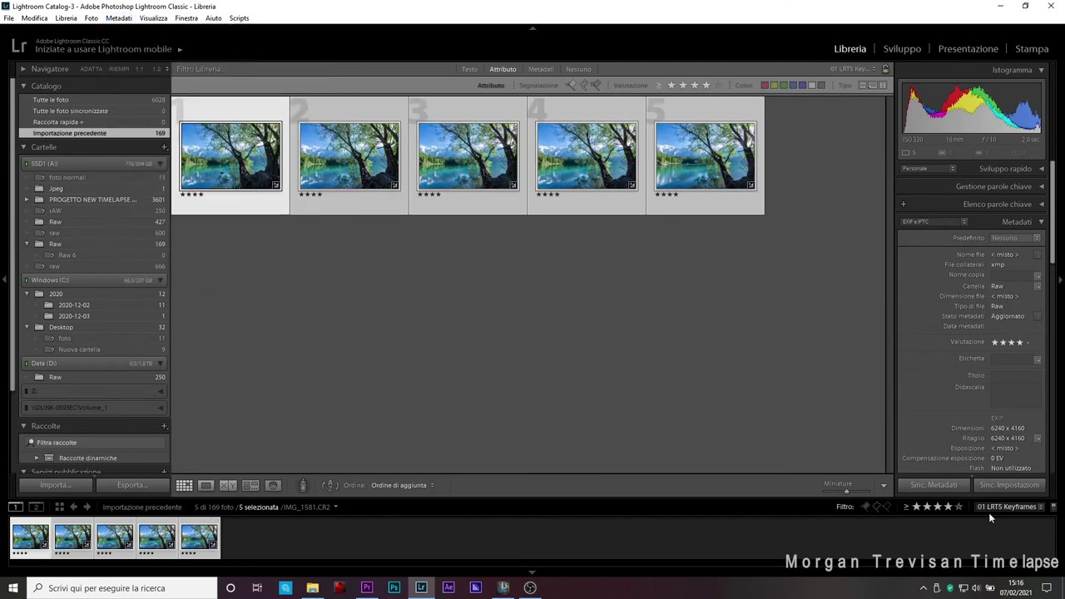
pyautogui.click(1038, 506)
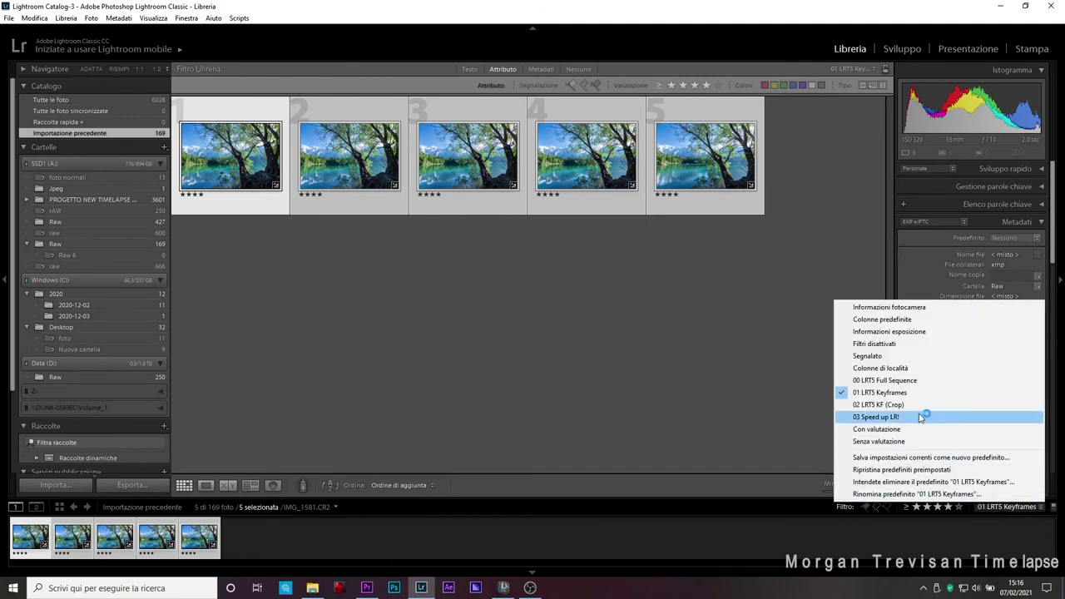
pyautogui.click(896, 380)
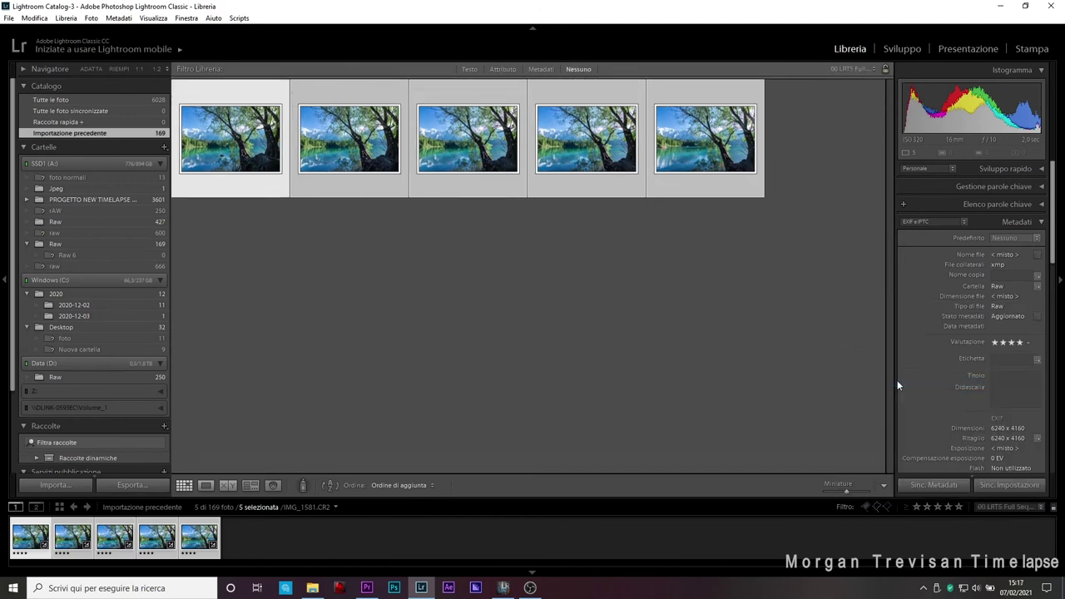
pyautogui.hotkey('ctrl', 'a')
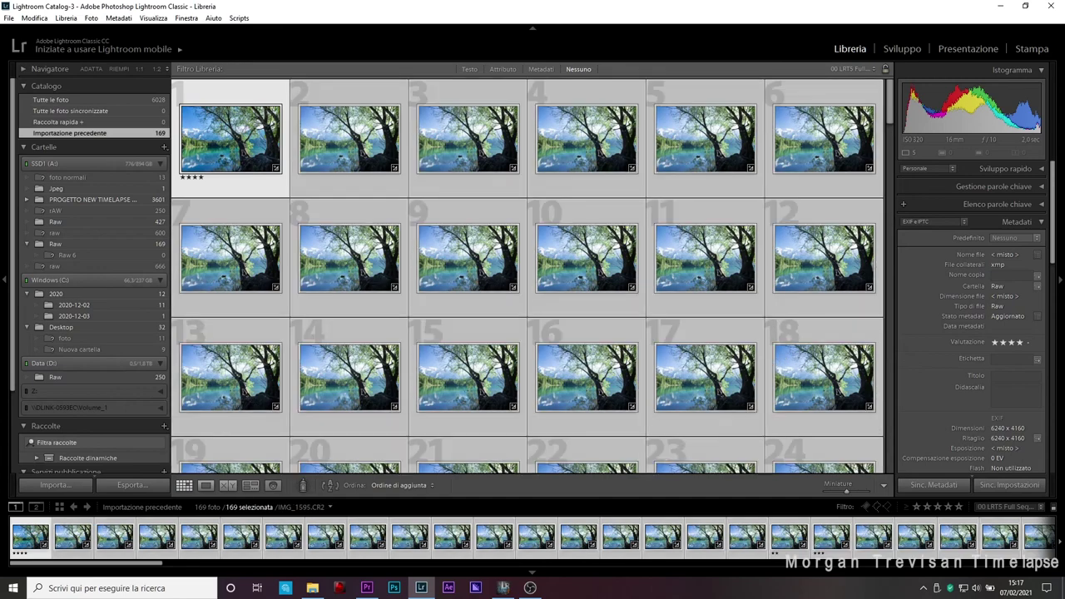
# - In LRTimelapse Pro, reload metadata with Ricarica and run Transizione Automatica across all frames
pyautogui.click(505, 587)
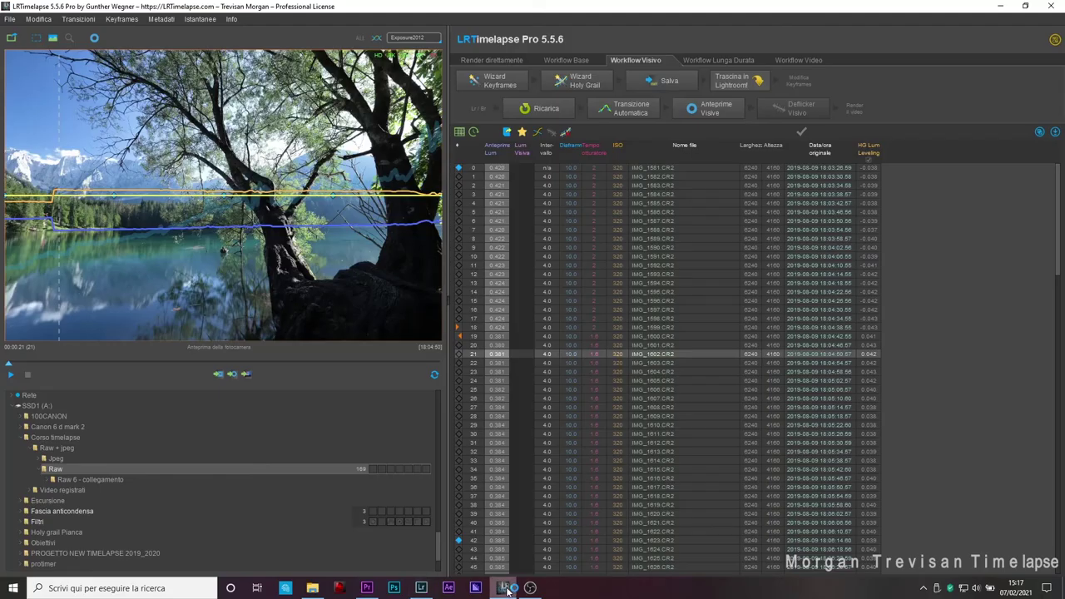
pyautogui.click(546, 111)
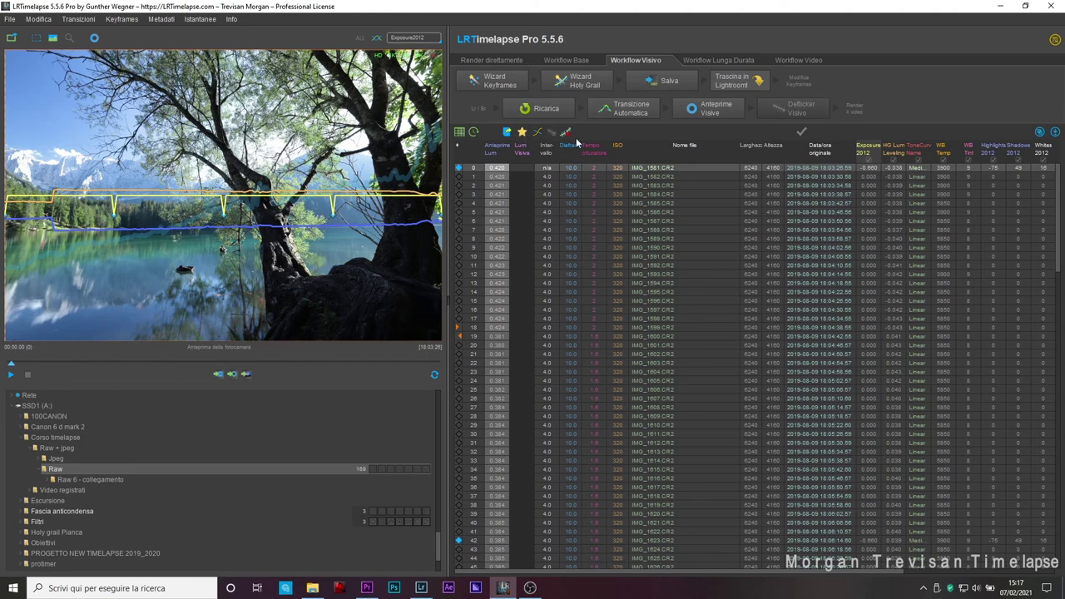
pyautogui.click(628, 110)
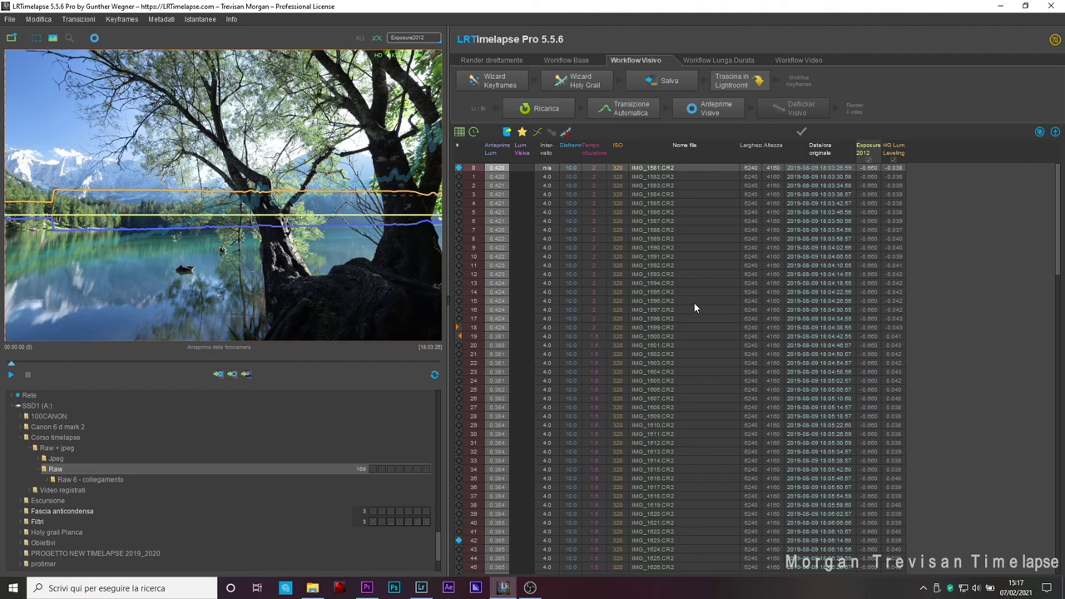
# - Start the Anteprime Visive preview generation for the whole sequence
pyautogui.click(713, 113)
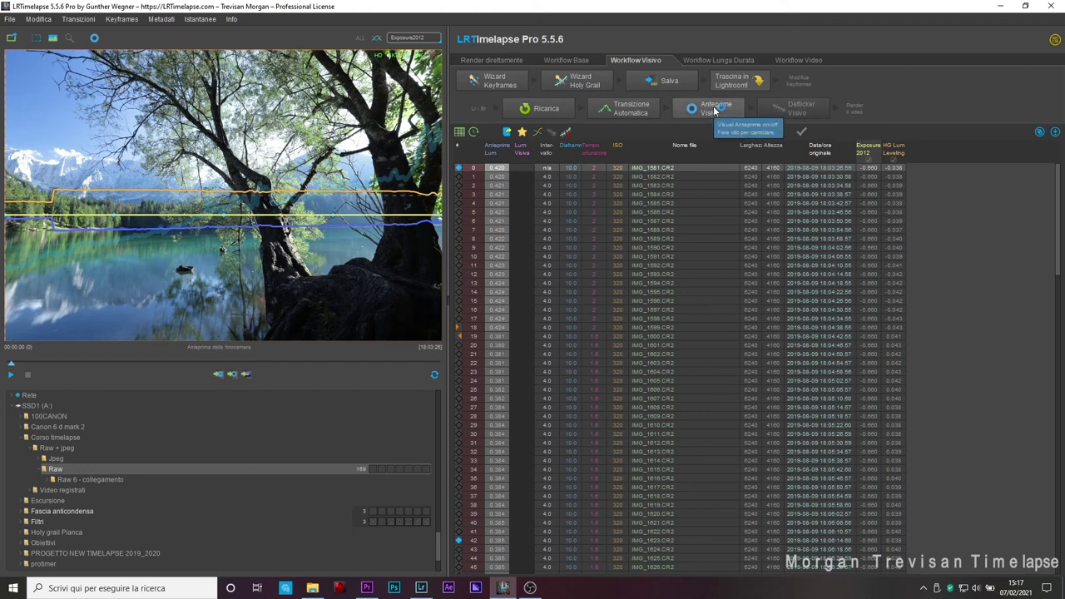